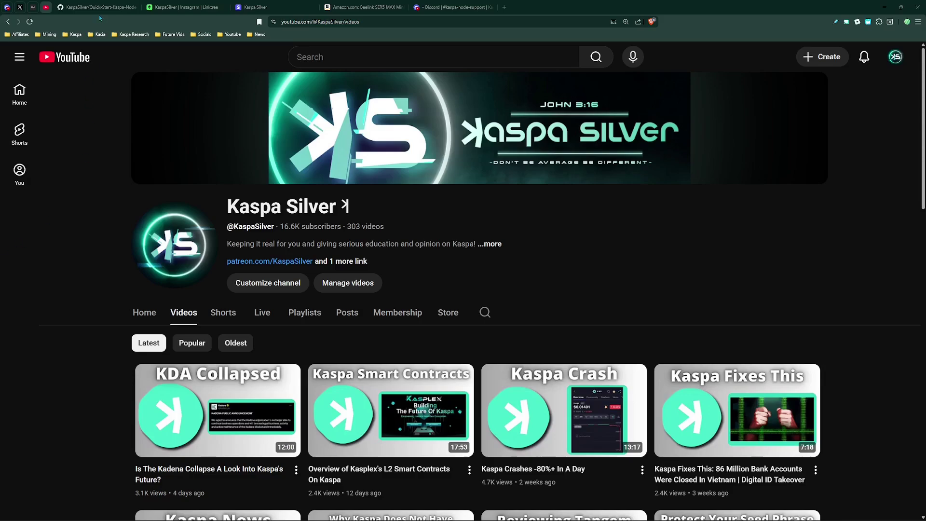
Step: Switch to the browser tab showing the GitHub Quick-Start-Kaspa-Node-And-Bridge repository
{"action": "left_click", "coordinate": [97, 7]}
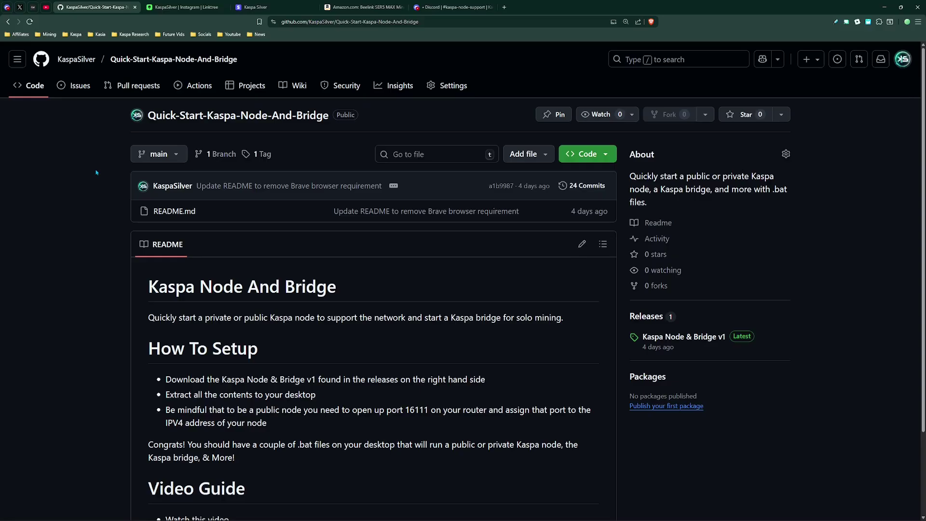
{"action": "left_click", "coordinate": [365, 7]}
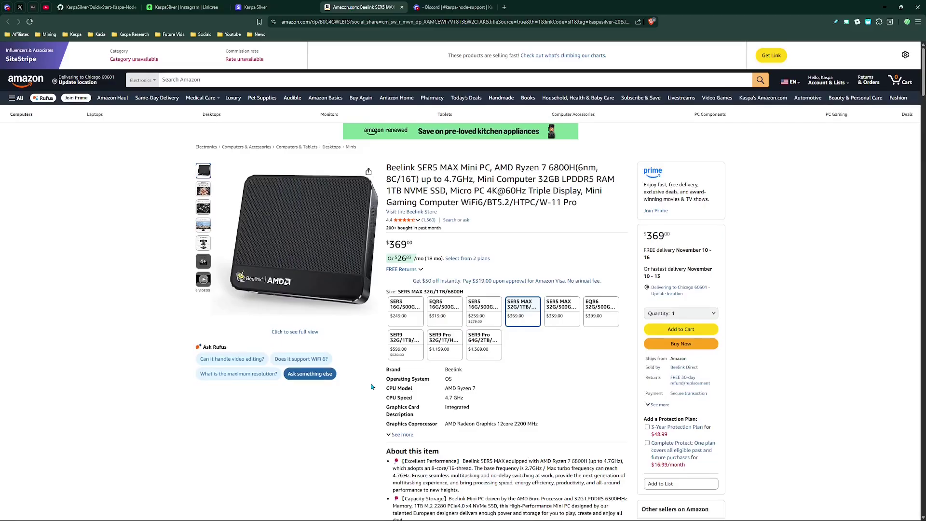
{"action": "scroll", "coordinate": [372, 387], "scroll_direction": "down", "scroll_amount": 2}
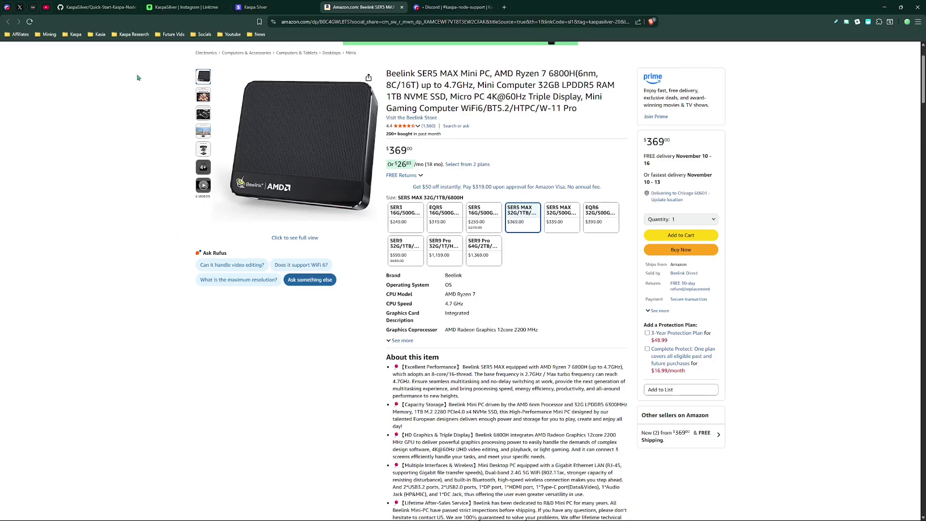
Step: Download Kaspa.Node.Bridge.7z from the Kaspa Node & Bridge v1 release and save it to the Desktop
{"action": "left_click", "coordinate": [96, 7]}
{"action": "scroll", "coordinate": [99, 210], "scroll_direction": "down", "scroll_amount": 2}
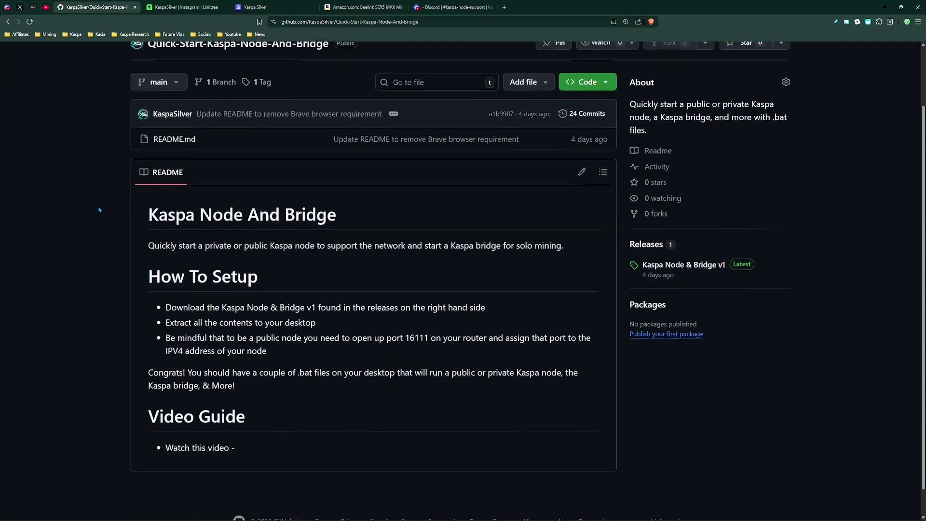
{"action": "scroll", "coordinate": [103, 221], "scroll_direction": "up", "scroll_amount": 2}
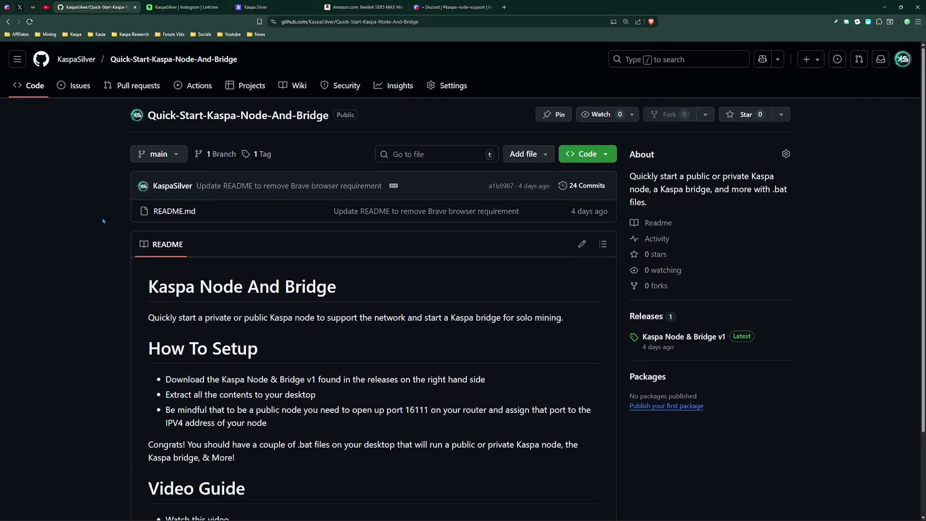
{"action": "scroll", "coordinate": [105, 227], "scroll_direction": "down", "scroll_amount": 1}
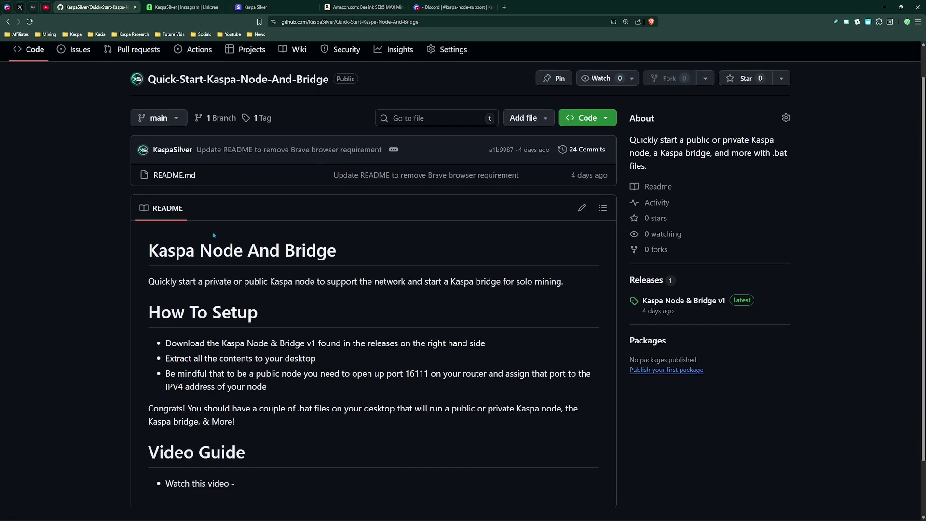
{"action": "left_click", "coordinate": [667, 301]}
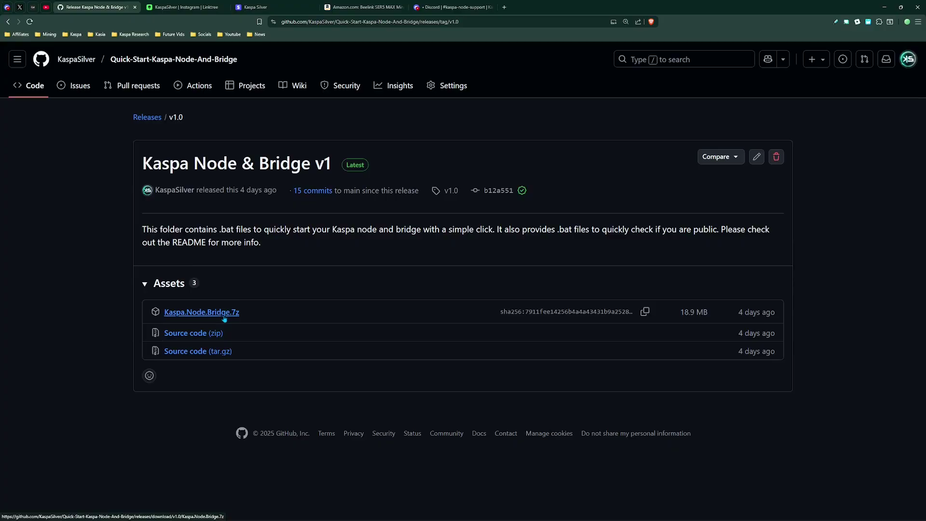
{"action": "left_click", "coordinate": [224, 319]}
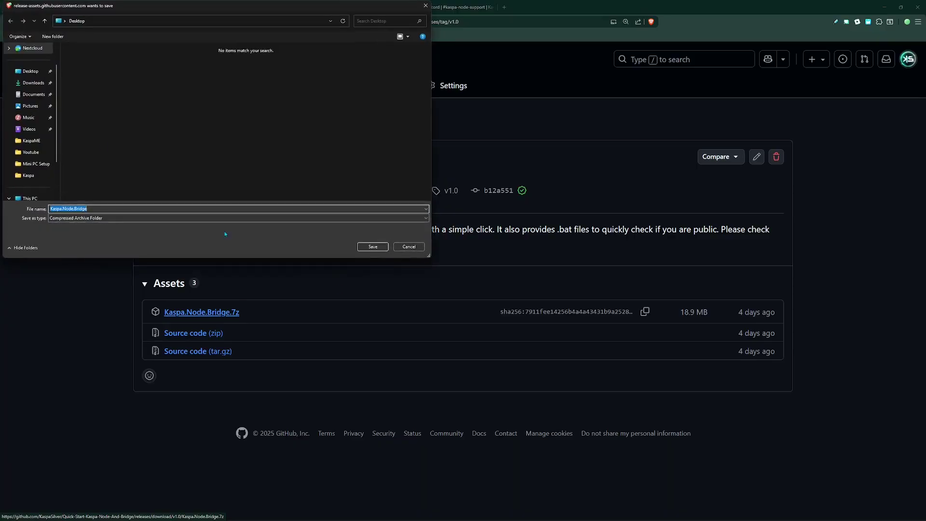
{"action": "left_click", "coordinate": [30, 71]}
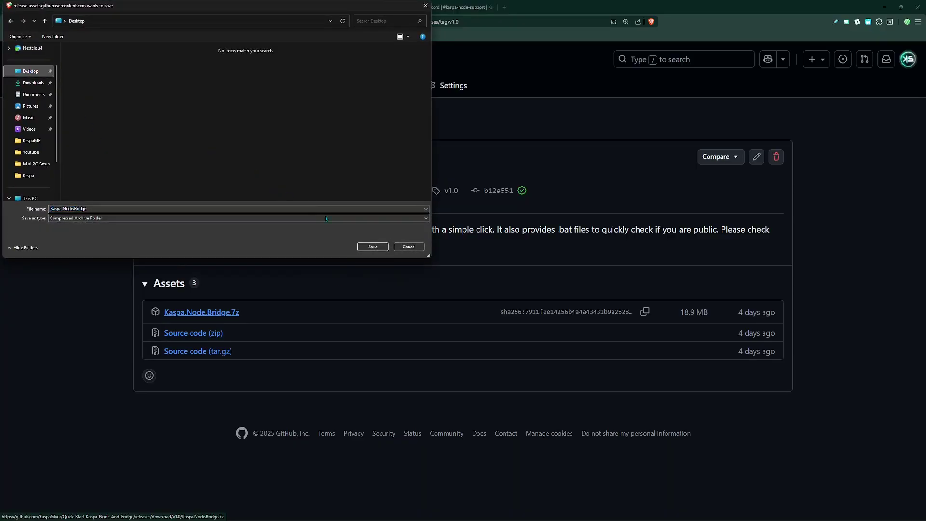
{"action": "left_click", "coordinate": [372, 246]}
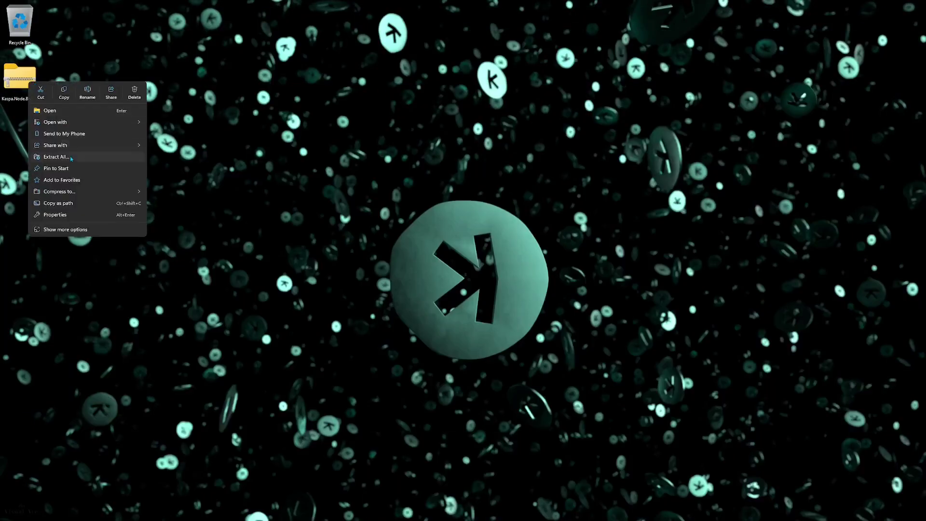
Step: Extract all files from the Kaspa.Node.Bridge archive onto the Desktop, then close the folder window
{"action": "left_click", "coordinate": [67, 156]}
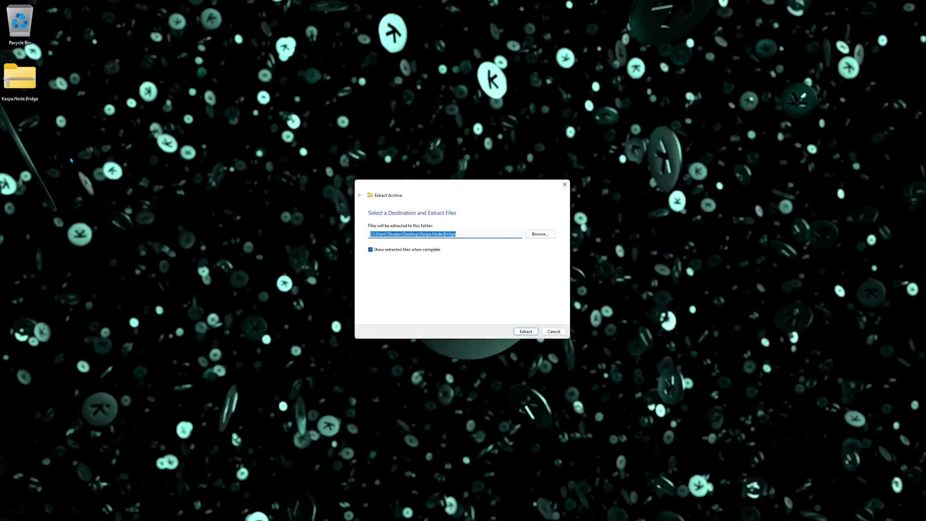
{"action": "left_click", "coordinate": [544, 234]}
{"action": "left_click", "coordinate": [385, 274]}
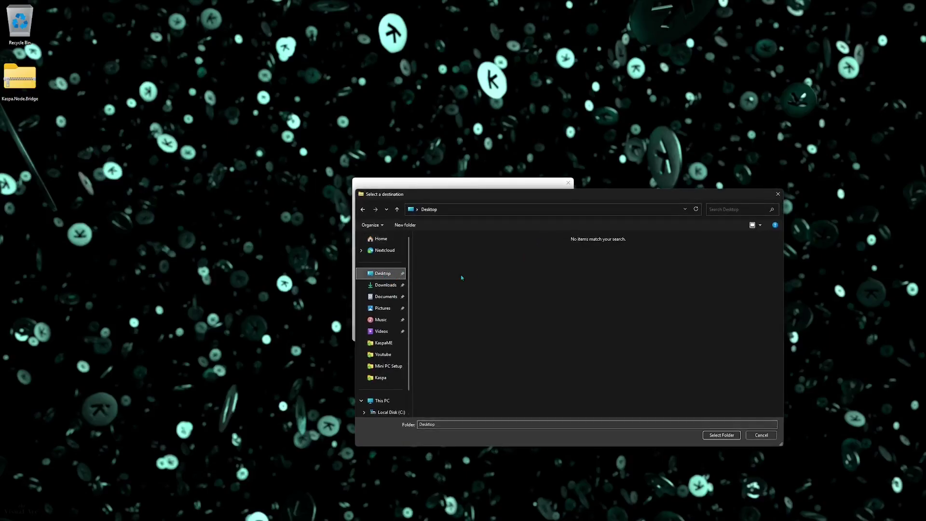
{"action": "left_click", "coordinate": [722, 435]}
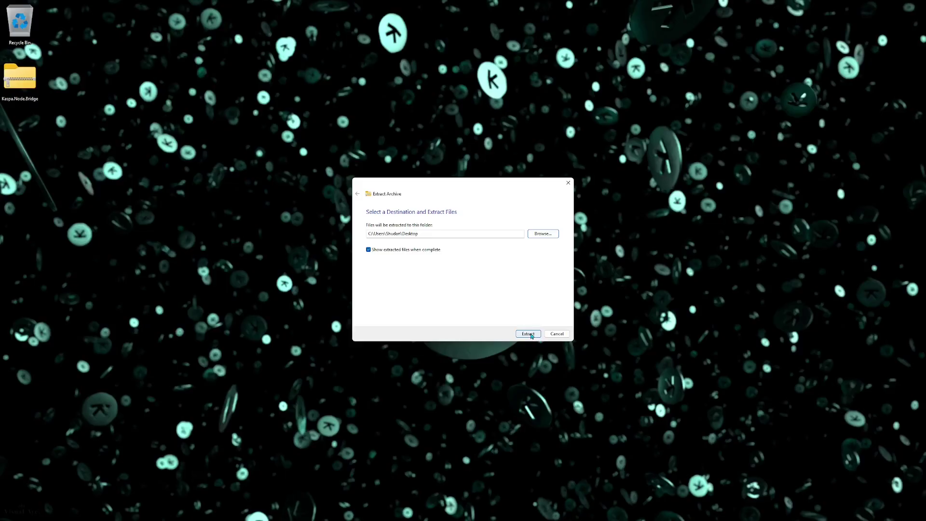
{"action": "left_click", "coordinate": [529, 333]}
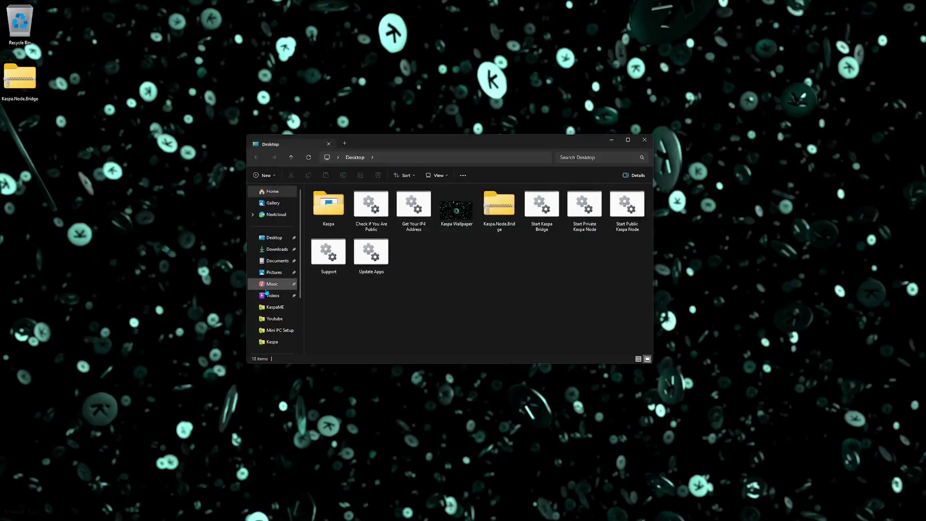
{"action": "left_click", "coordinate": [644, 140]}
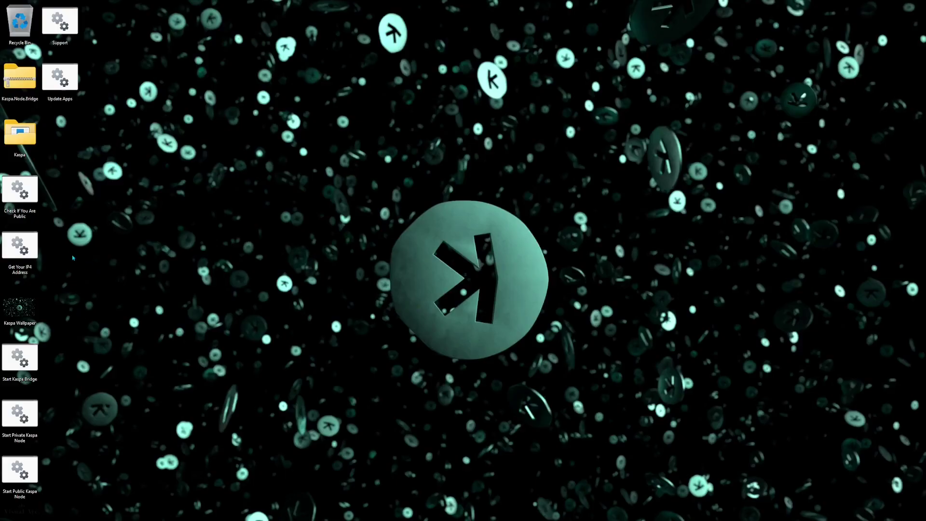
Step: Run Start Private Kaspa Node with 'Always ask' unticked, then close the console once peers connect
{"action": "double_click", "coordinate": [36, 413]}
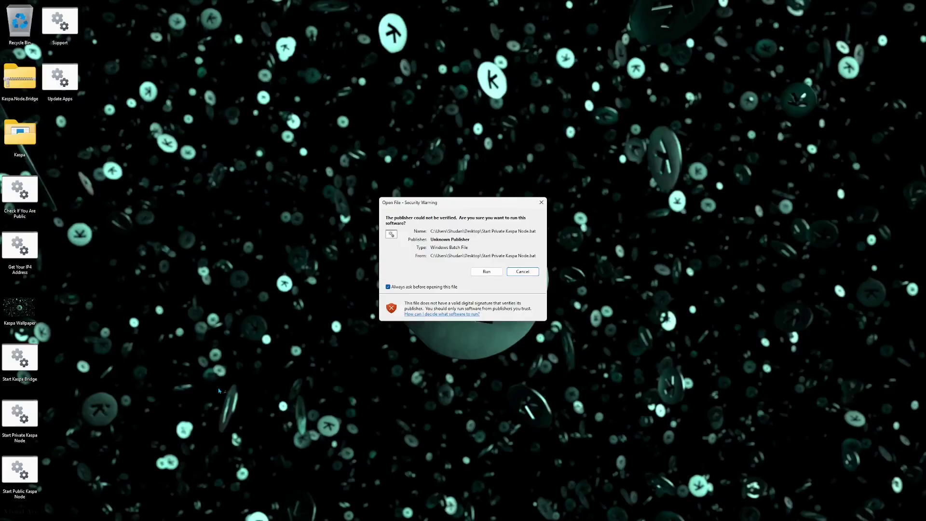
{"action": "left_click", "coordinate": [393, 288]}
{"action": "left_click", "coordinate": [485, 272]}
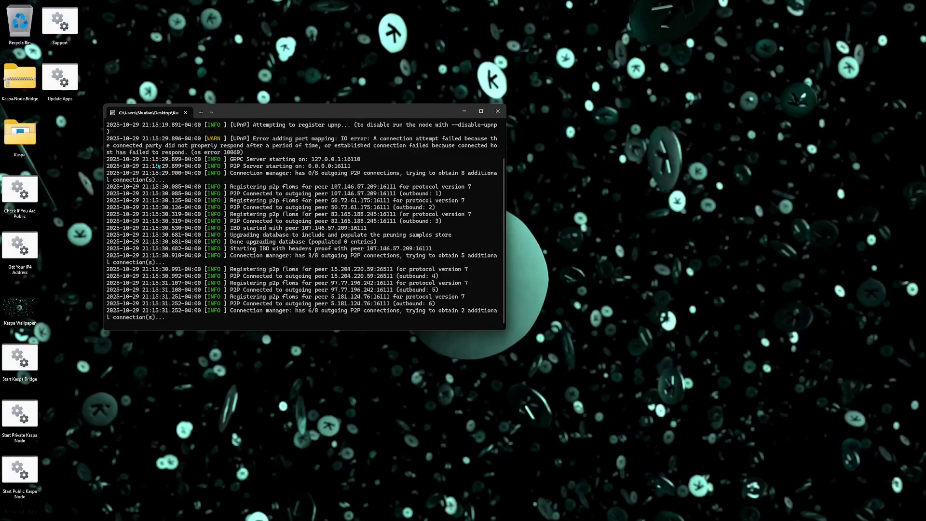
{"action": "left_click", "coordinate": [496, 112]}
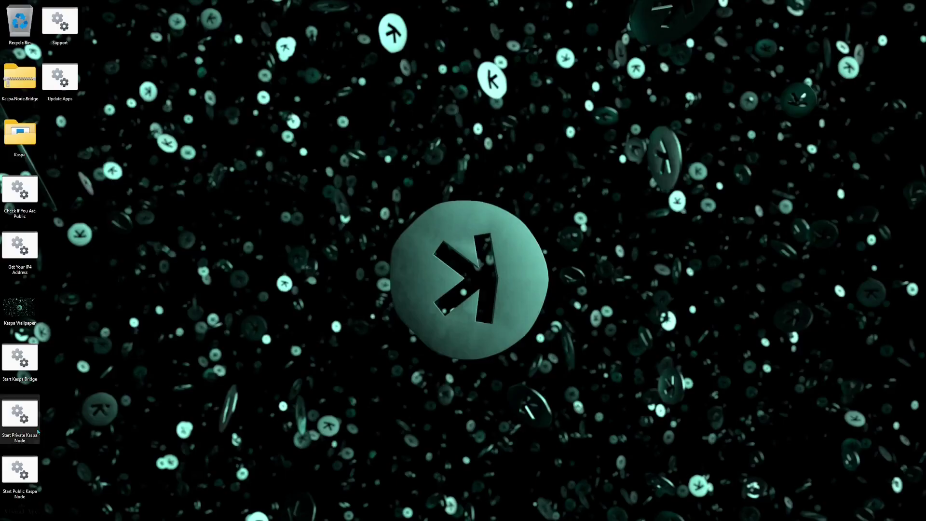
Step: Launch Start Public Kaspa Node and arrange its kaspad v1.0.1 console windows on screen
{"action": "double_click", "coordinate": [20, 471]}
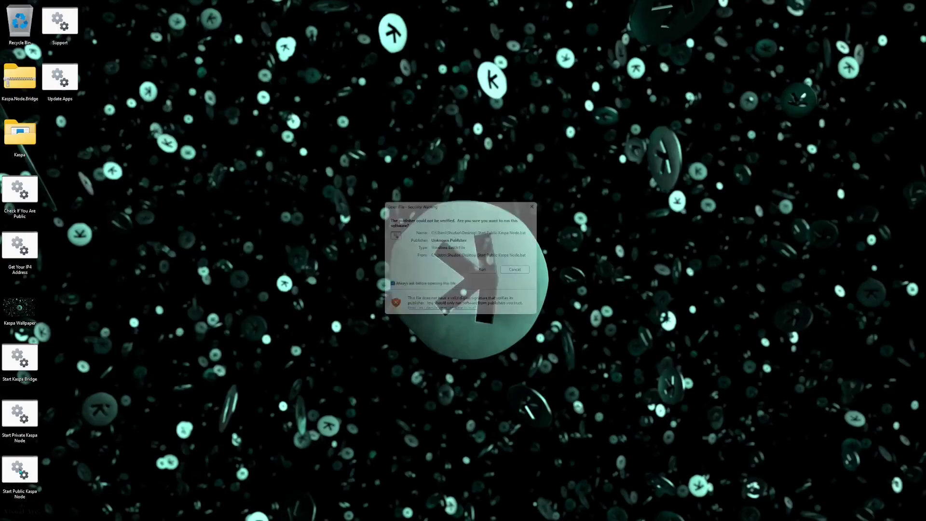
{"action": "left_click", "coordinate": [484, 273]}
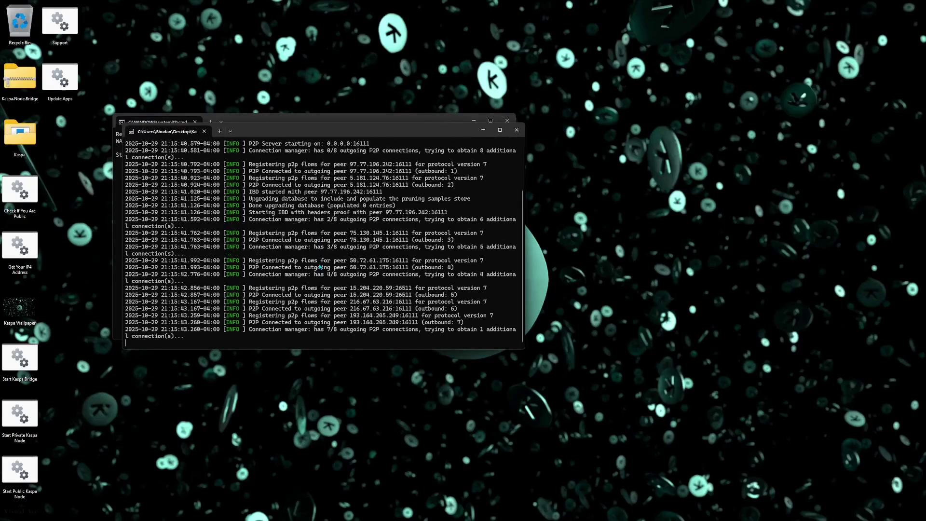
{"action": "left_click_drag", "start_coordinate": [307, 131], "coordinate": [313, 190]}
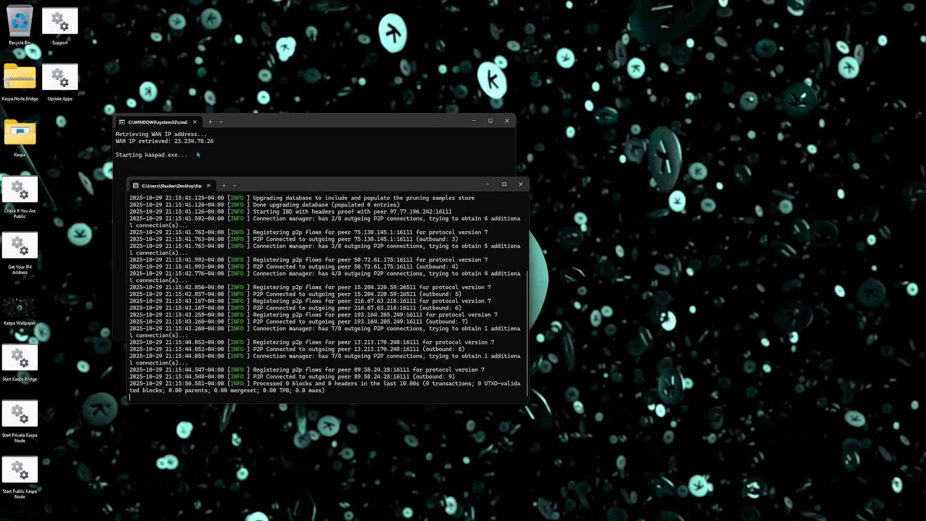
{"action": "left_click_drag", "start_coordinate": [306, 182], "coordinate": [261, 164]}
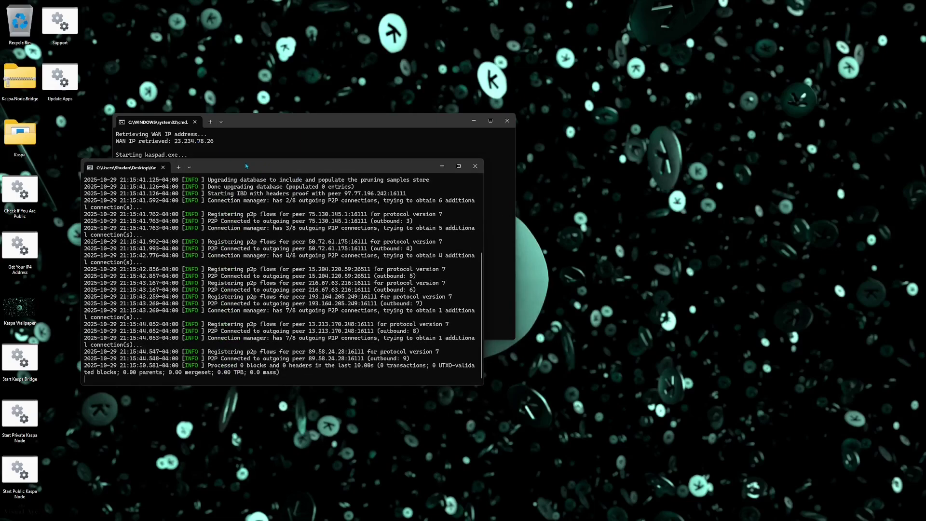
{"action": "left_click_drag", "start_coordinate": [245, 166], "coordinate": [262, 154]}
{"action": "scroll", "coordinate": [292, 265], "scroll_direction": "up", "scroll_amount": 6}
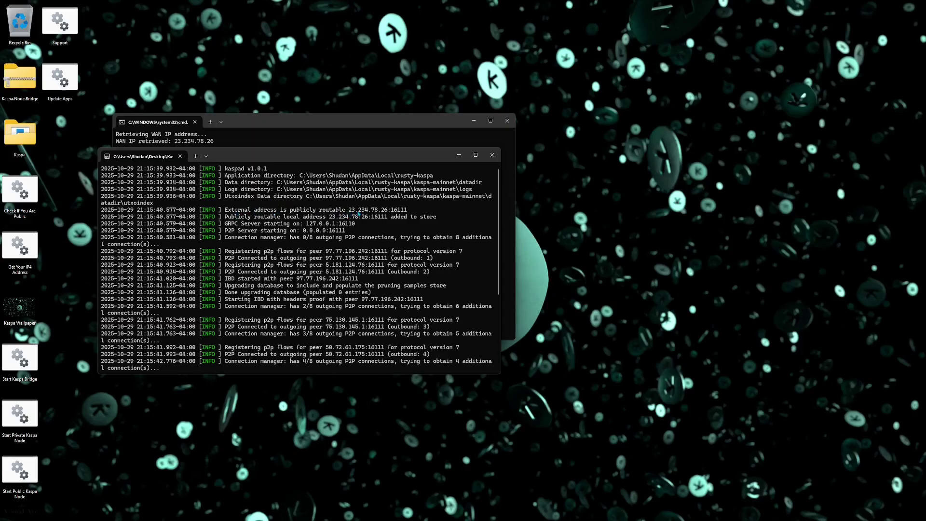
{"action": "left_click_drag", "start_coordinate": [324, 161], "coordinate": [367, 165]}
{"action": "left_click_drag", "start_coordinate": [334, 124], "coordinate": [384, 108]}
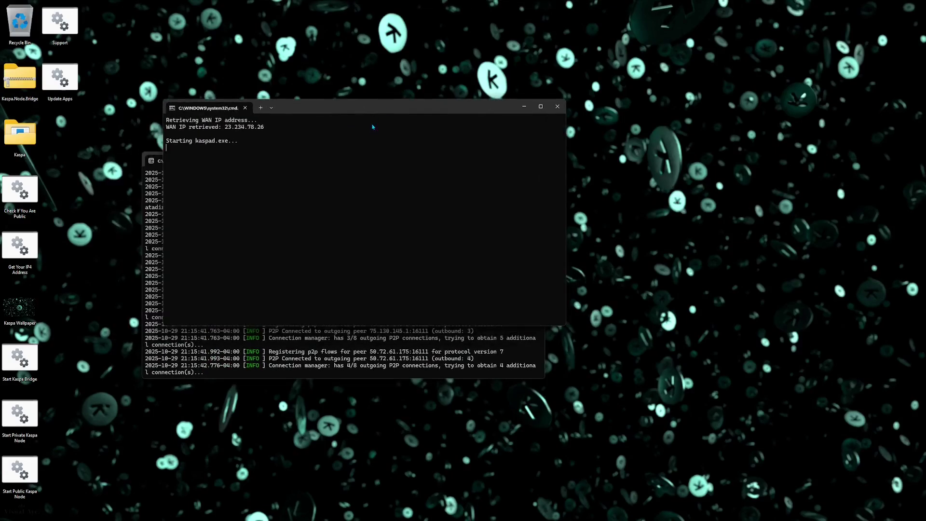
{"action": "left_click", "coordinate": [157, 238]}
{"action": "left_click_drag", "start_coordinate": [306, 160], "coordinate": [347, 109]}
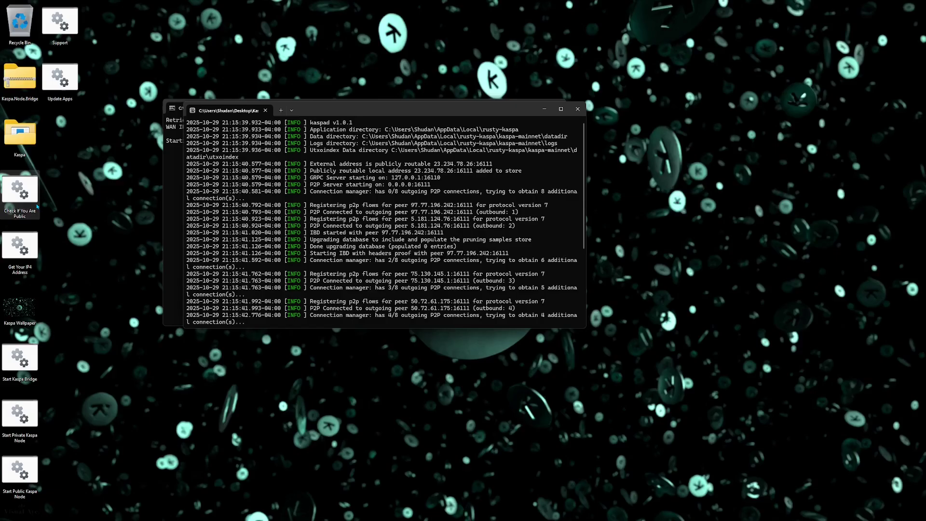
Step: Run Check If You Are Public without future prompts and look up the node on port 16111
{"action": "double_click", "coordinate": [29, 217]}
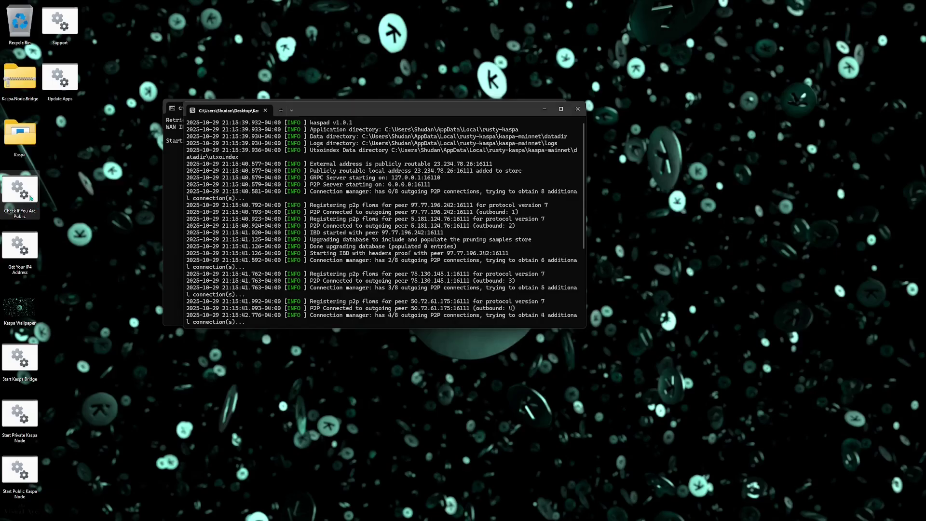
{"action": "left_click", "coordinate": [404, 287]}
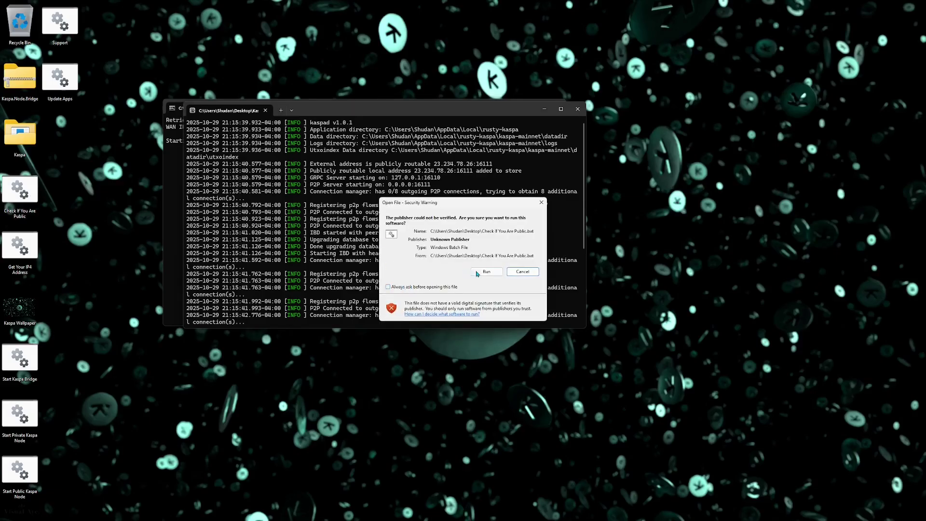
{"action": "left_click", "coordinate": [484, 271]}
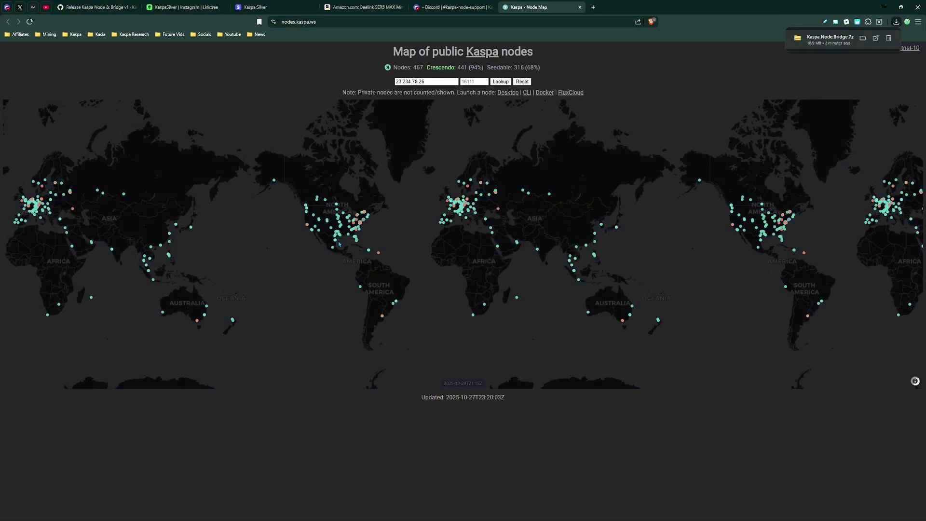
{"action": "left_click", "coordinate": [501, 82]}
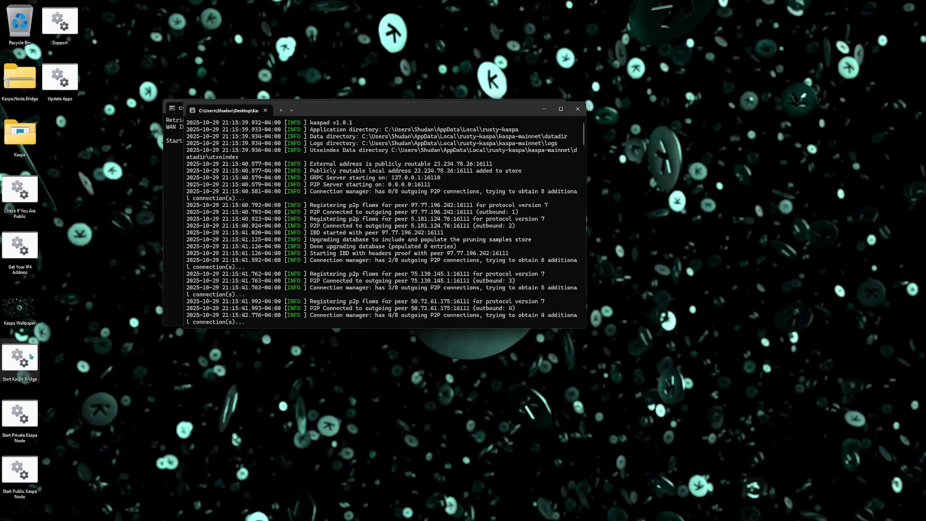
Step: Launch Start Kaspa Bridge and position its console over the node window
{"action": "double_click", "coordinate": [19, 358]}
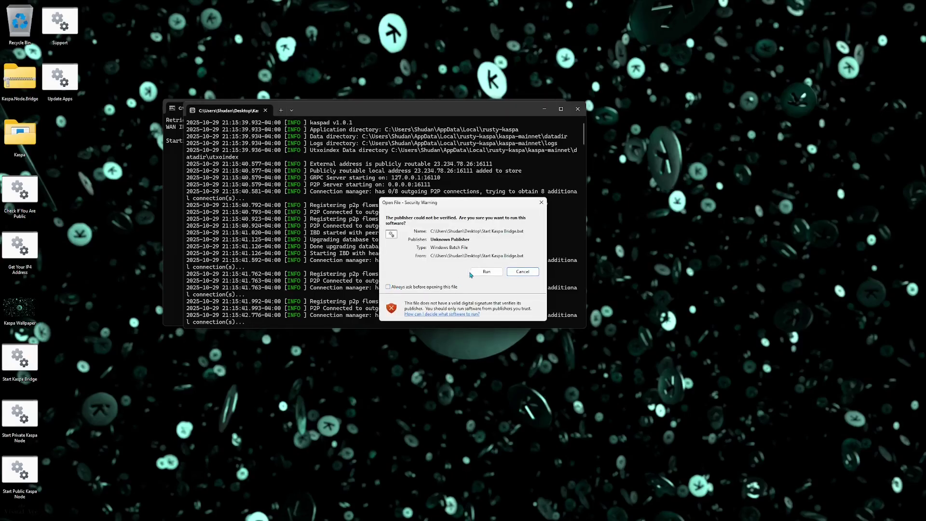
{"action": "left_click", "coordinate": [473, 271]}
{"action": "left_click_drag", "start_coordinate": [278, 40], "coordinate": [544, 98]}
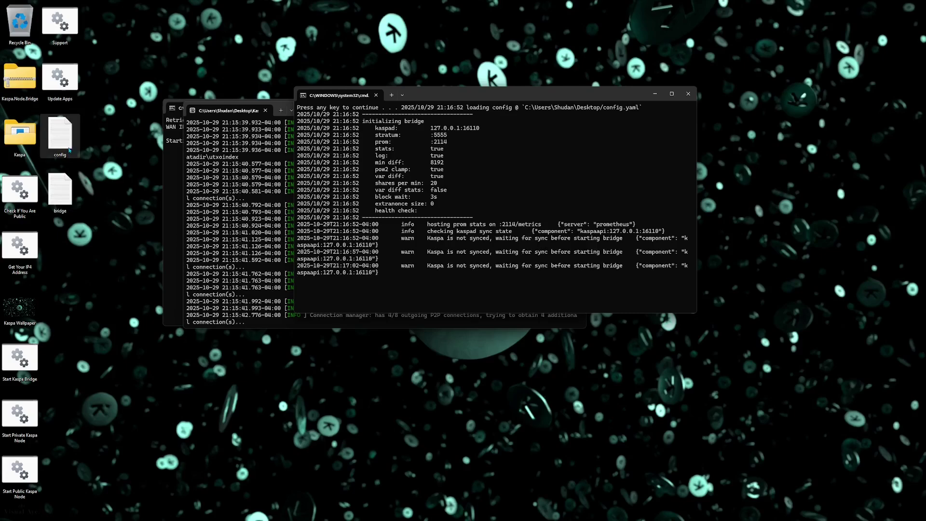
{"action": "left_click_drag", "start_coordinate": [484, 99], "coordinate": [428, 103]}
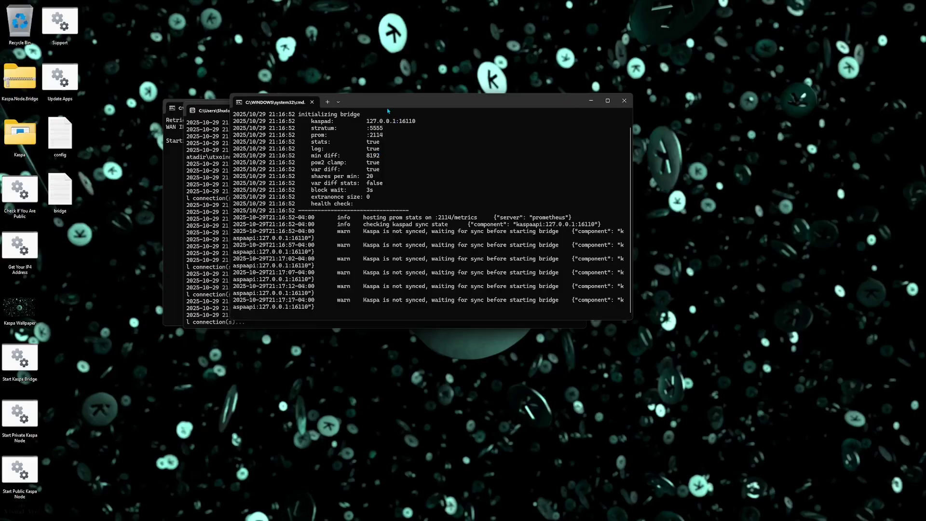
{"action": "left_click_drag", "start_coordinate": [388, 111], "coordinate": [563, 143]}
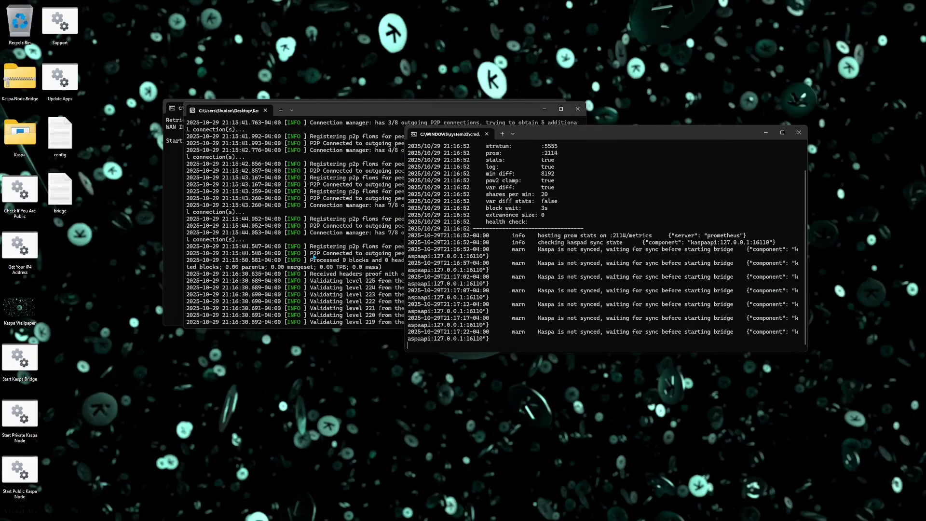
{"action": "left_click_drag", "start_coordinate": [594, 131], "coordinate": [402, 113]}
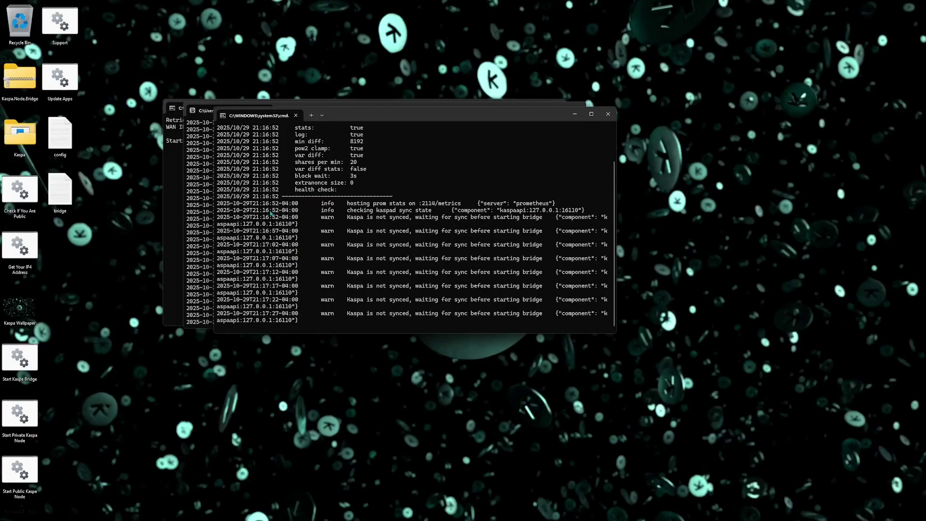
Step: Run Get Your IP4 Address to display this PC's IPv4 addresses
{"action": "double_click", "coordinate": [23, 250]}
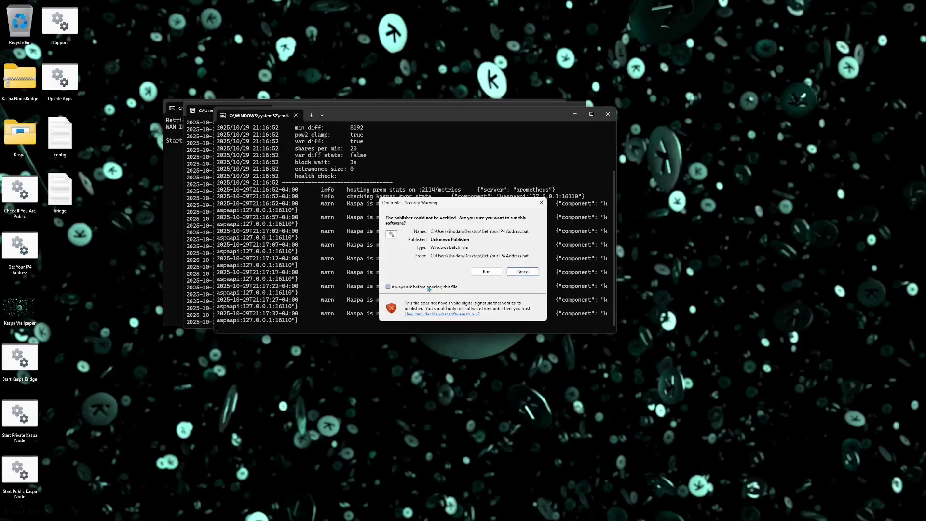
{"action": "left_click", "coordinate": [486, 271]}
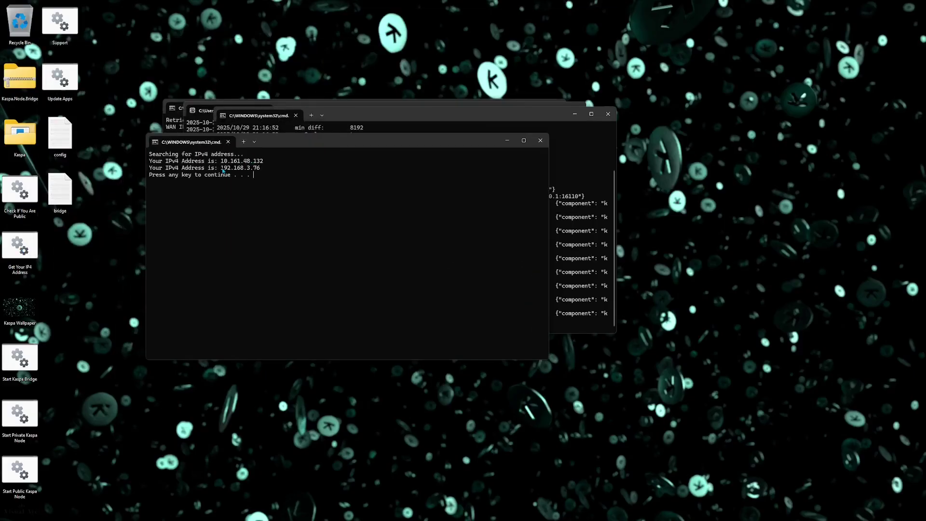
{"action": "left_click_drag", "start_coordinate": [223, 170], "coordinate": [229, 172]}
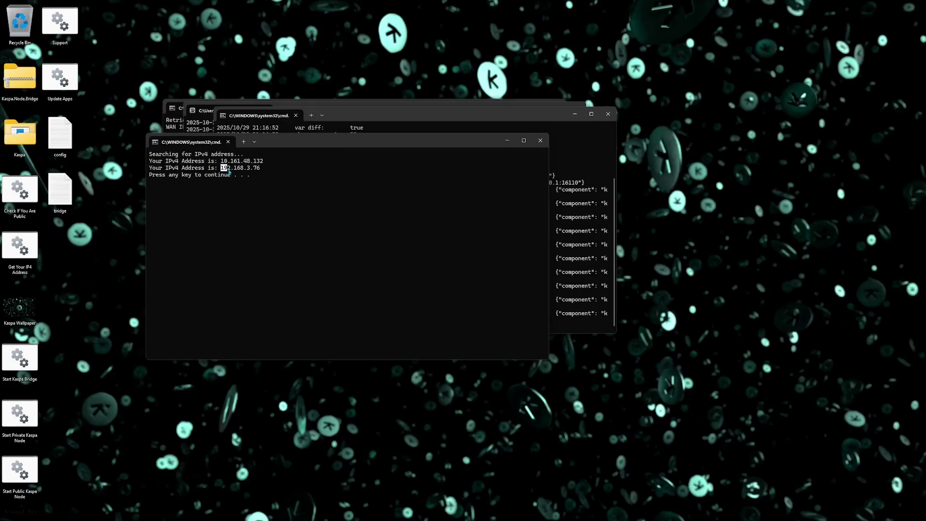
{"action": "left_click", "coordinate": [229, 173]}
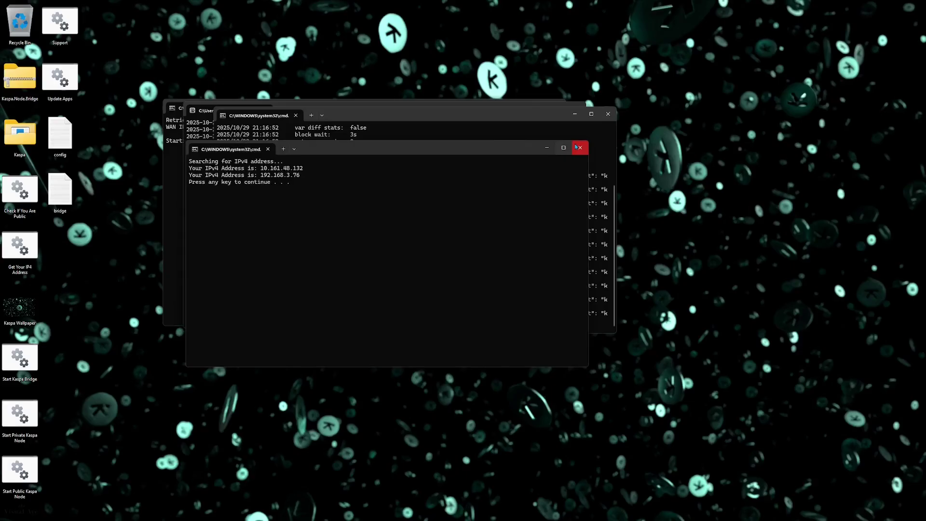
Step: Close the IPv4 window, show the desktop, and launch Update Apps.bat
{"action": "left_click", "coordinate": [591, 144]}
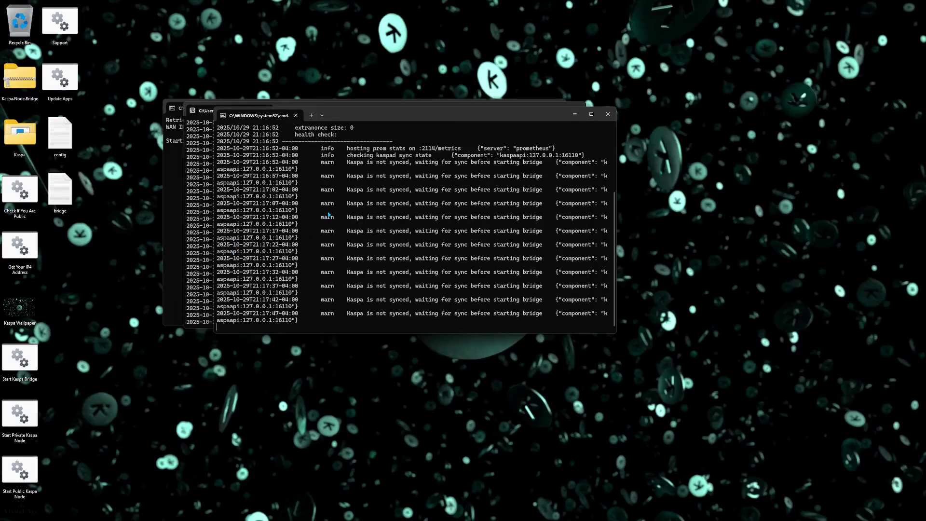
{"action": "key", "text": "super+d"}
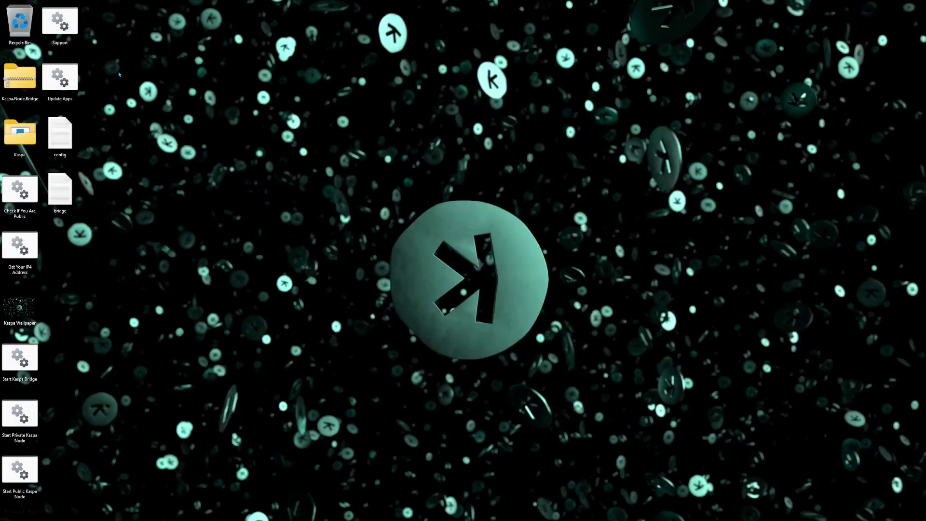
{"action": "double_click", "coordinate": [62, 81]}
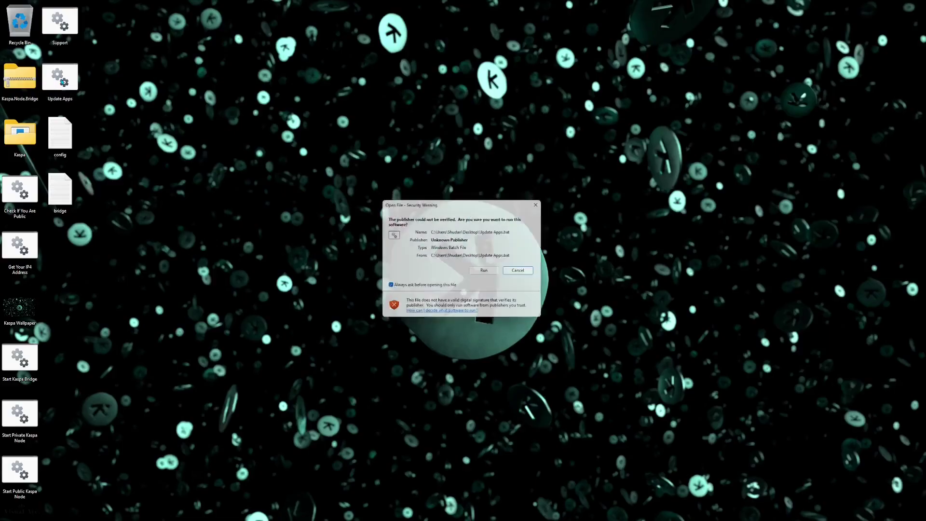
Step: Run Update Apps without future warnings, review the repository README, then minimize the browser
{"action": "left_click", "coordinate": [418, 286]}
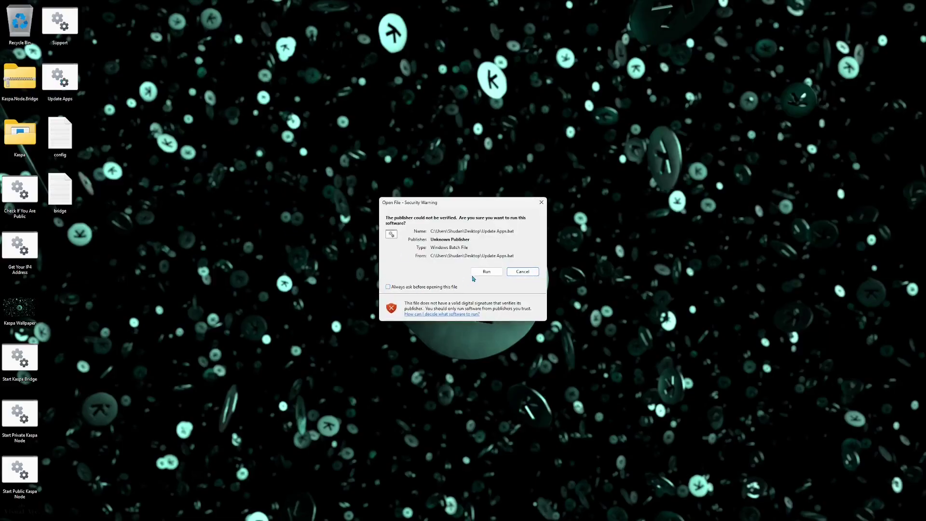
{"action": "left_click", "coordinate": [475, 273]}
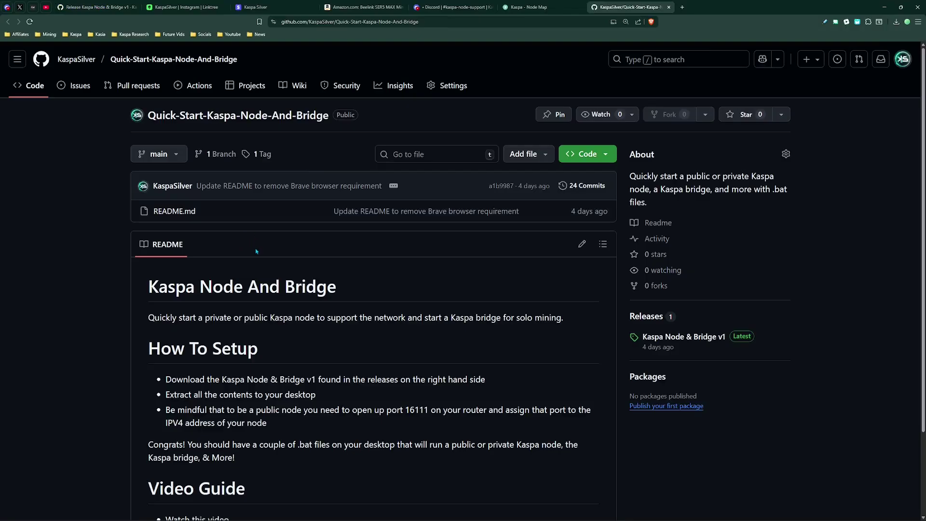
{"action": "scroll", "coordinate": [543, 235], "scroll_direction": "down", "scroll_amount": 3}
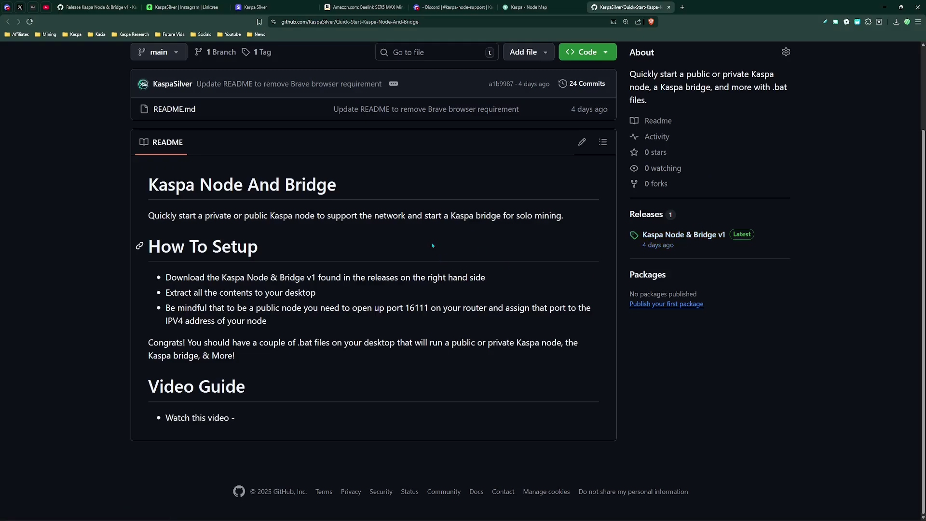
{"action": "scroll", "coordinate": [347, 248], "scroll_direction": "up", "scroll_amount": 1}
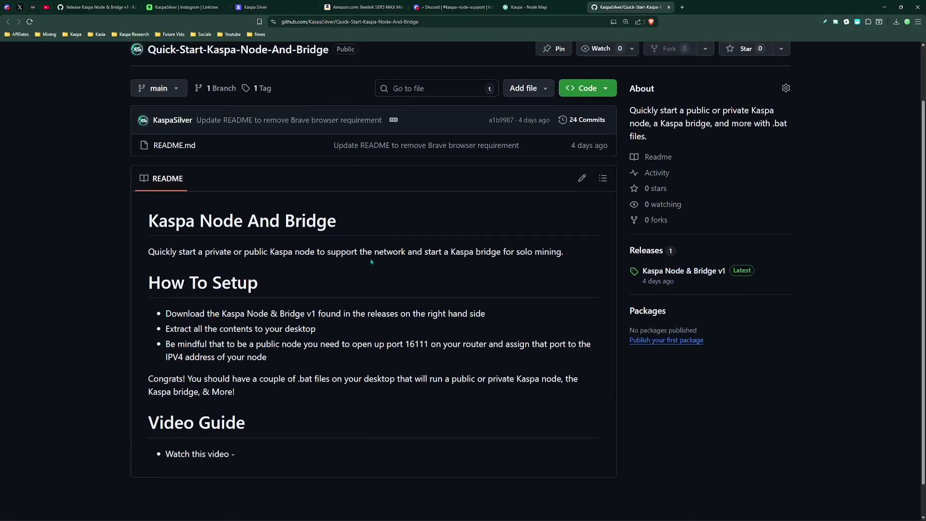
{"action": "scroll", "coordinate": [372, 262], "scroll_direction": "down", "scroll_amount": 1}
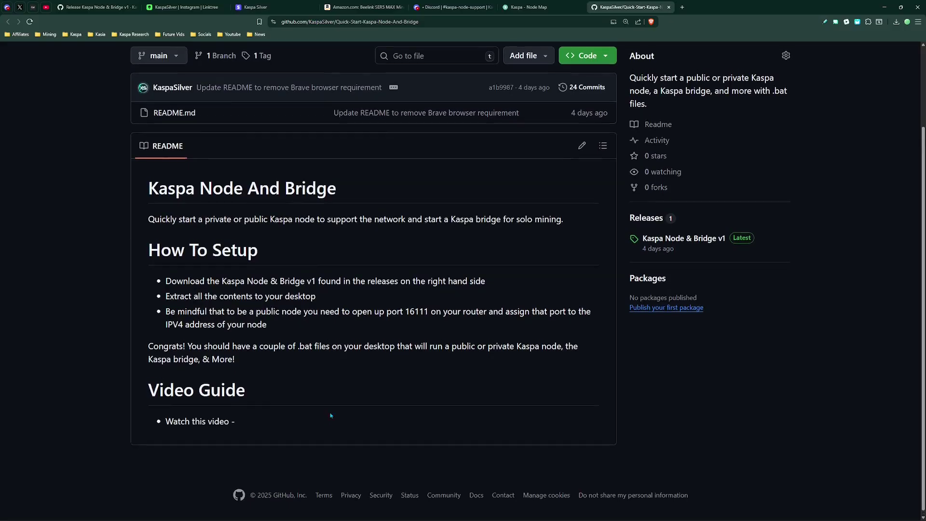
{"action": "scroll", "coordinate": [283, 424], "scroll_direction": "up", "scroll_amount": 1}
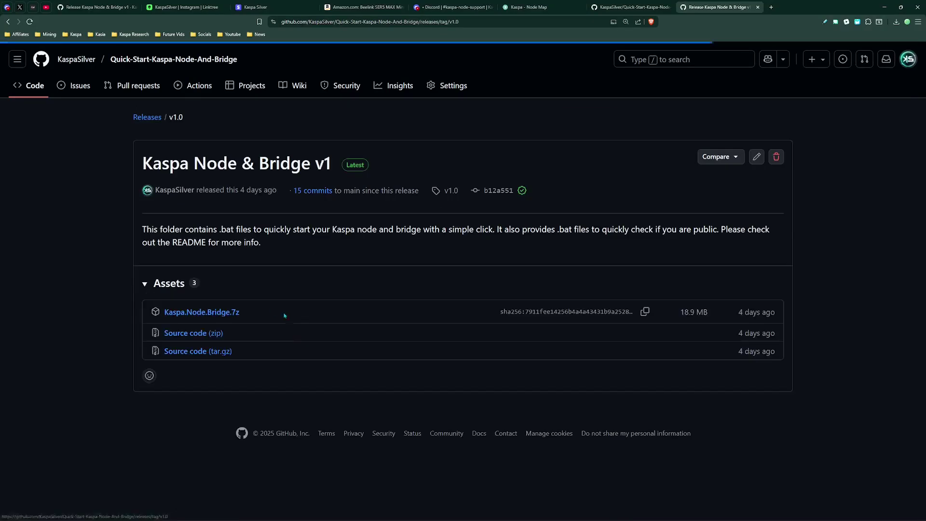
{"action": "left_click", "coordinate": [884, 8]}
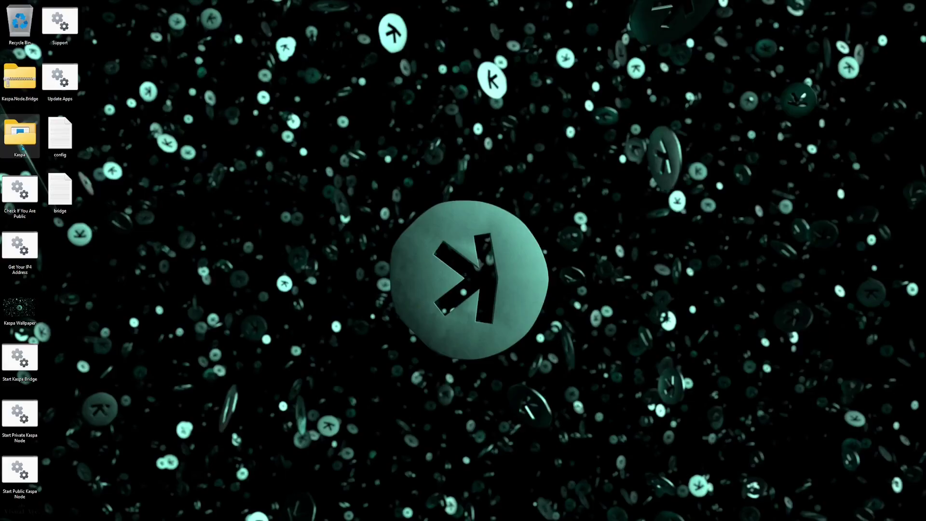
Step: Browse the Kaspa folder and its ks_bridge subfolder, then close File Explorer
{"action": "double_click", "coordinate": [22, 148]}
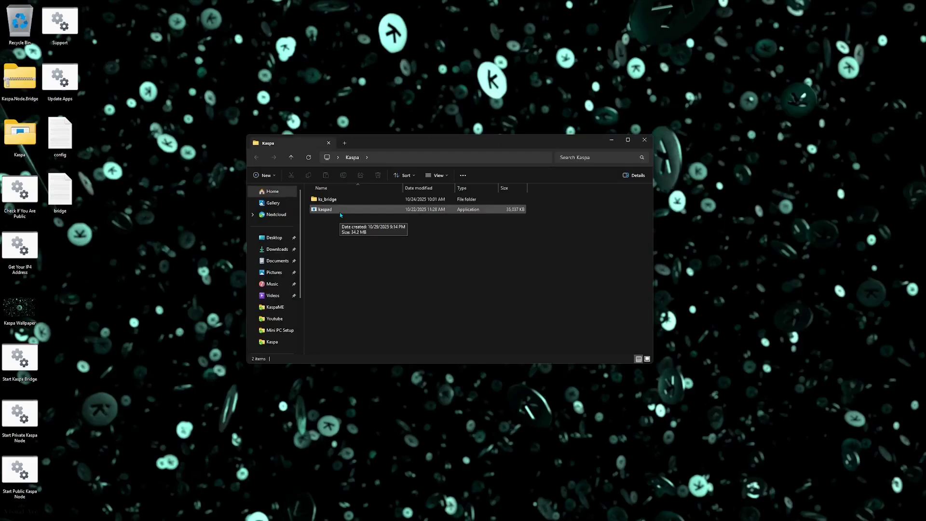
{"action": "double_click", "coordinate": [347, 199]}
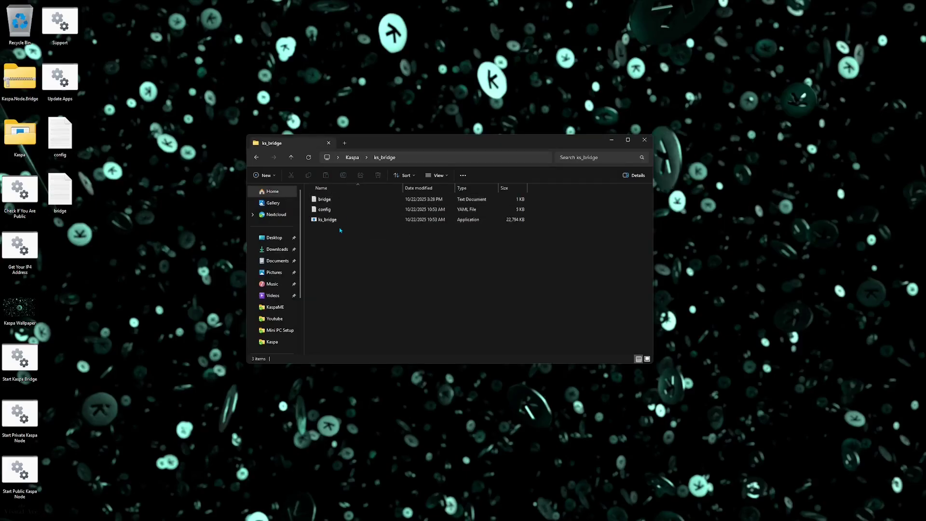
{"action": "left_click", "coordinate": [645, 140]}
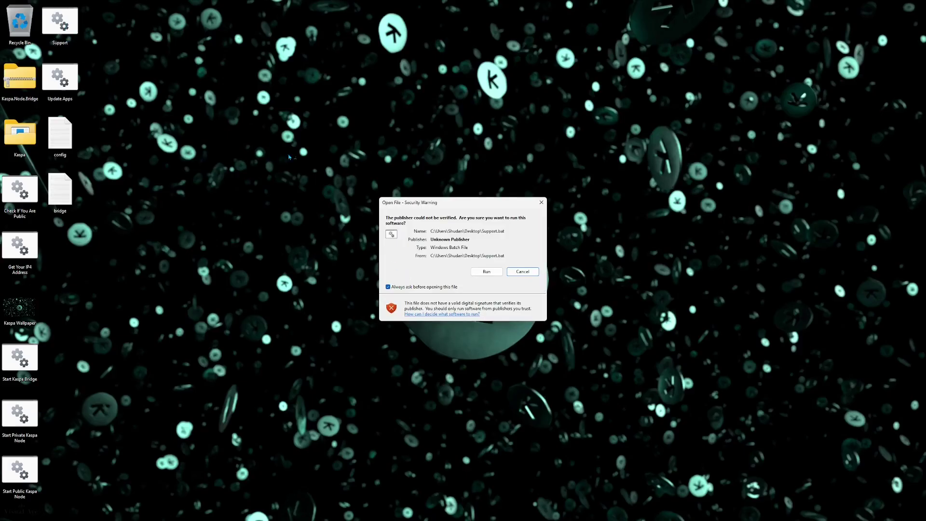
Step: Run the Support batch file past its security warning to open the Linktree links page
{"action": "left_click", "coordinate": [412, 287]}
{"action": "left_click", "coordinate": [483, 271]}
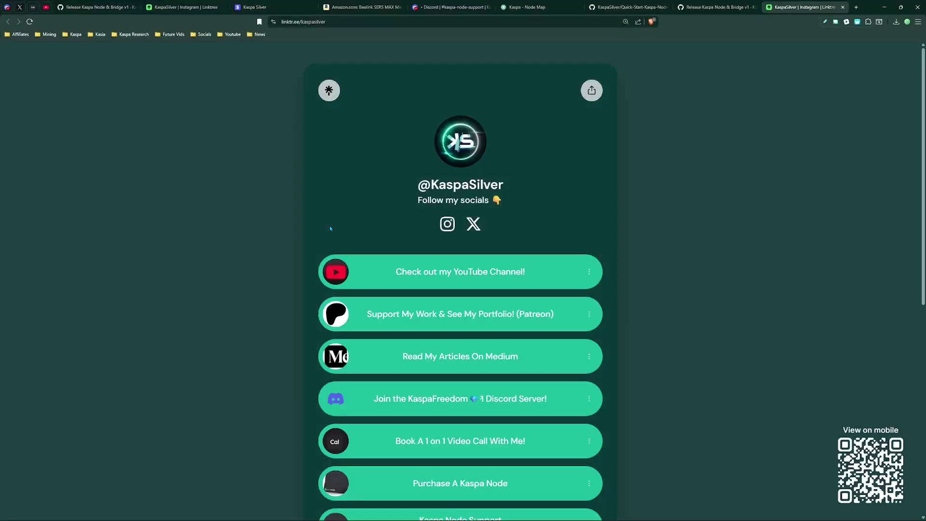
{"action": "scroll", "coordinate": [330, 227], "scroll_direction": "down", "scroll_amount": 3}
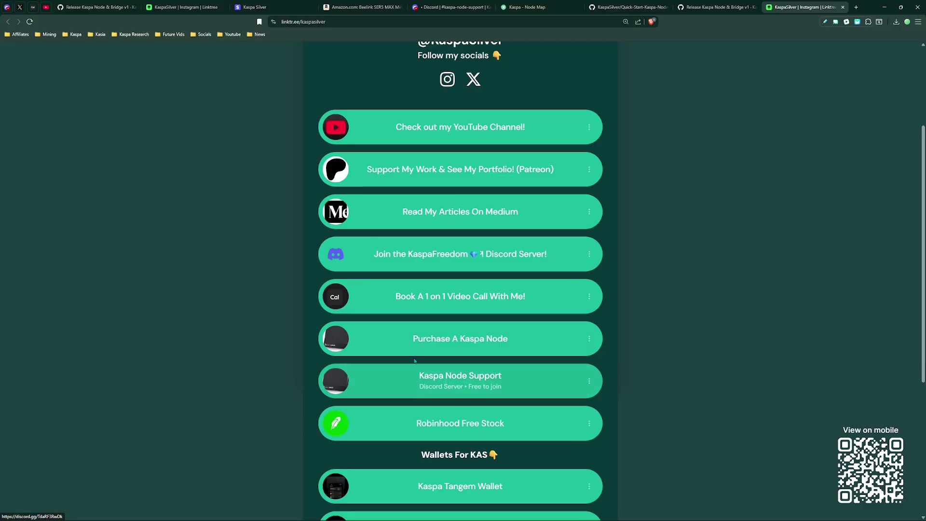
{"action": "scroll", "coordinate": [221, 201], "scroll_direction": "down", "scroll_amount": 1}
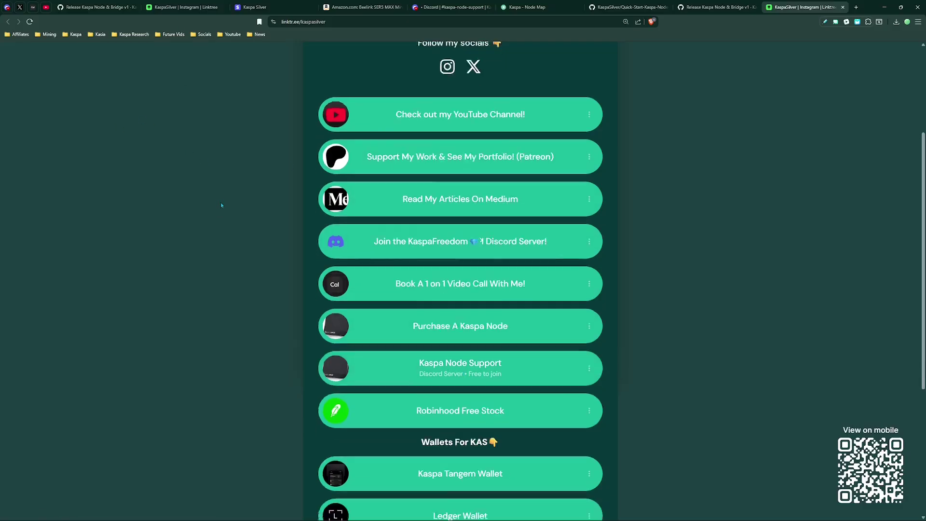
{"action": "scroll", "coordinate": [221, 201], "scroll_direction": "up", "scroll_amount": 3}
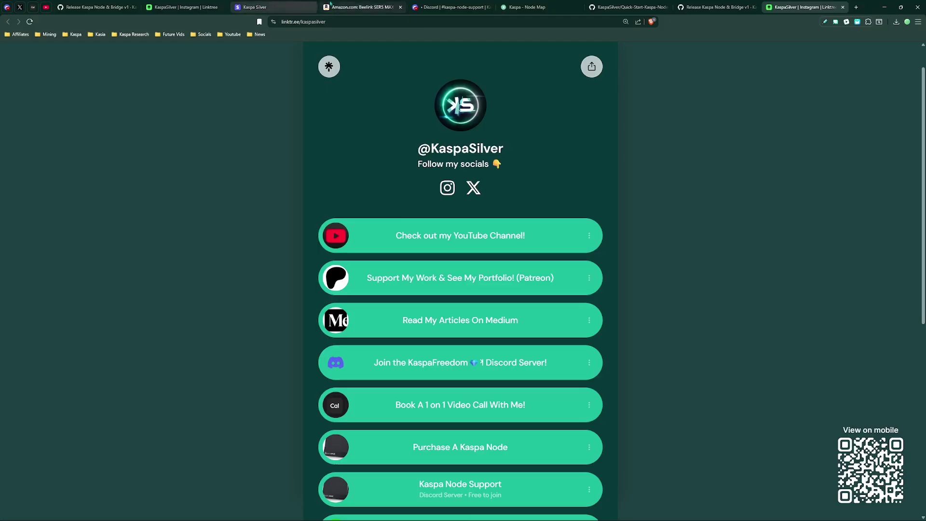
Step: Check the Amazon Beelink listing, then return to the Linktree links page
{"action": "left_click", "coordinate": [361, 7]}
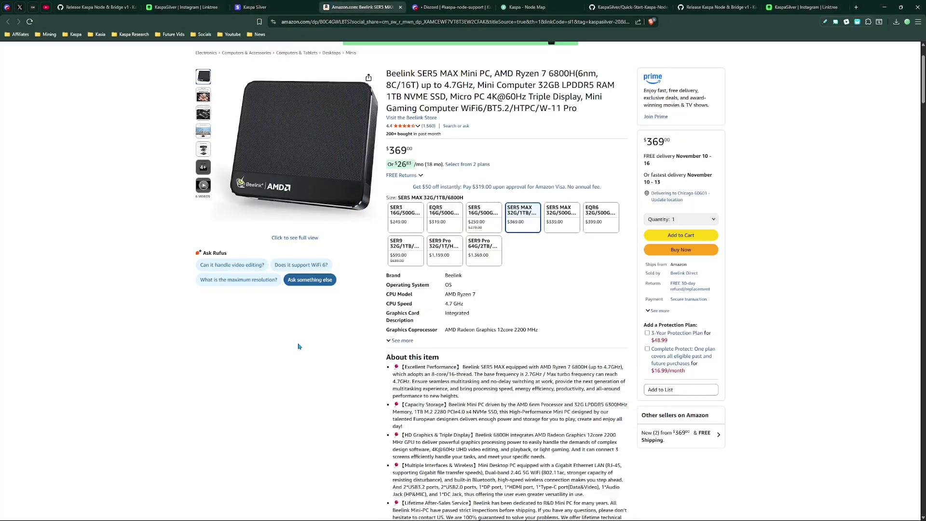
{"action": "left_click", "coordinate": [884, 7]}
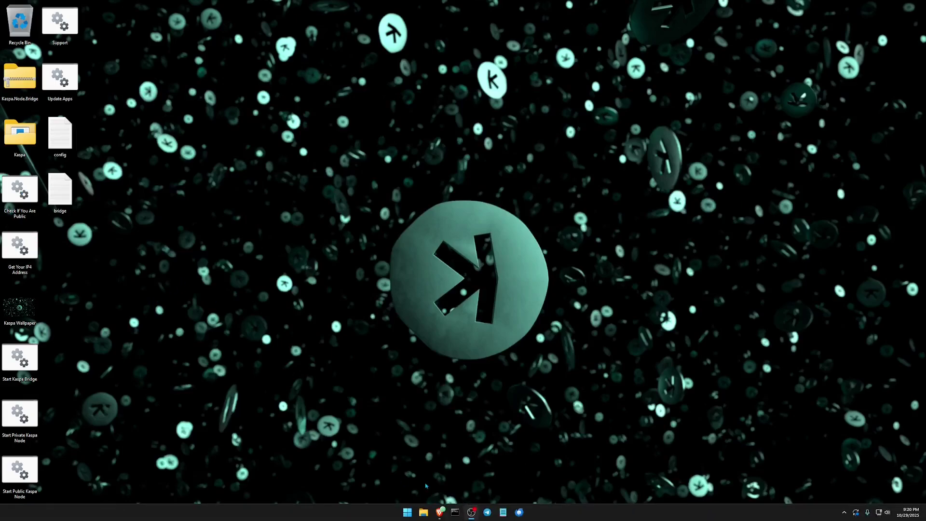
{"action": "left_click", "coordinate": [440, 516]}
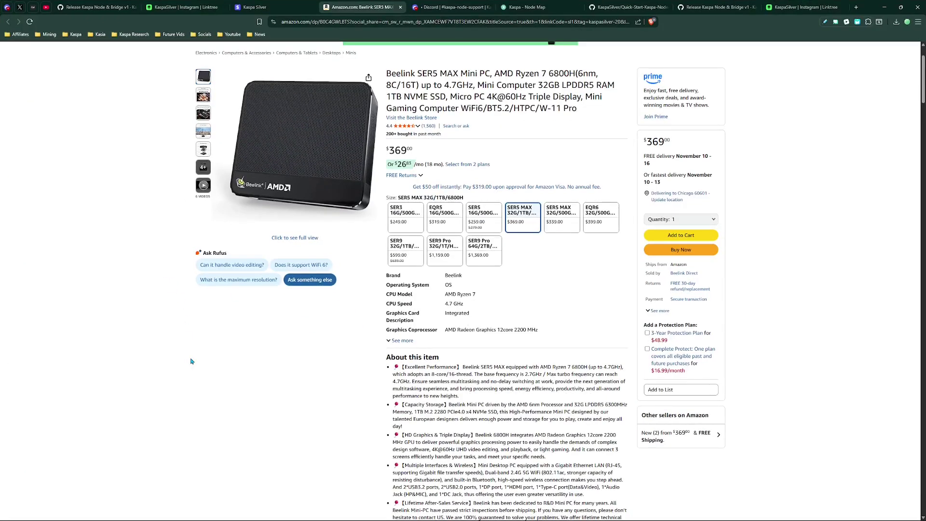
{"action": "left_click", "coordinate": [96, 7]}
{"action": "left_click", "coordinate": [183, 6]}
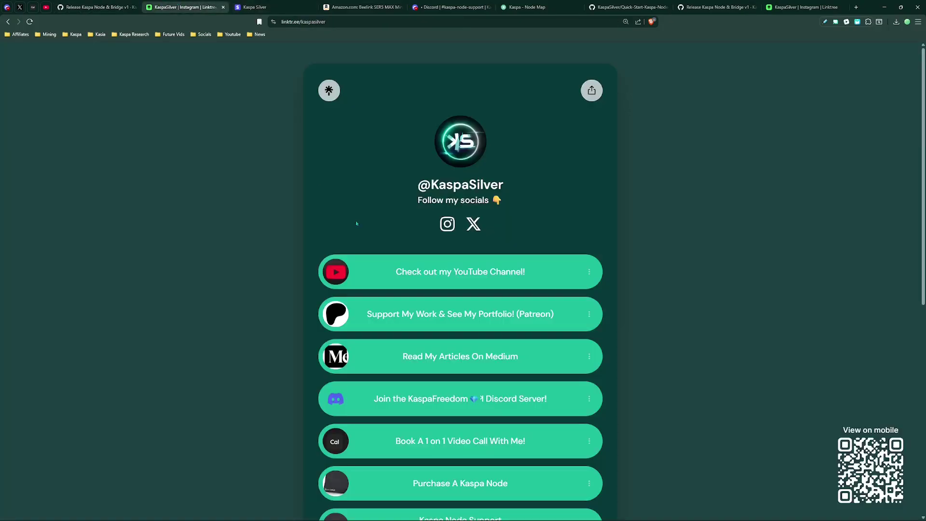
{"action": "scroll", "coordinate": [357, 227], "scroll_direction": "down", "scroll_amount": 5}
{"action": "scroll", "coordinate": [382, 255], "scroll_direction": "up", "scroll_amount": 1}
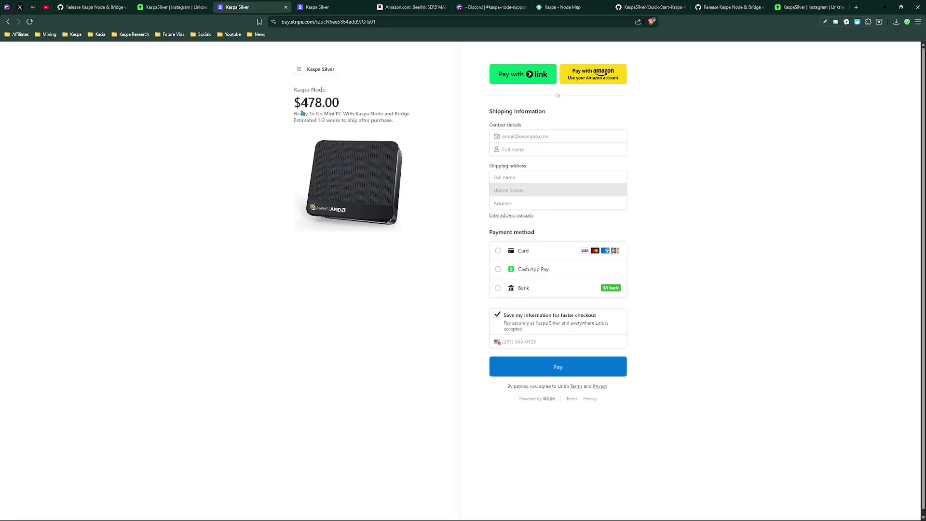
Step: Highlight, then deselect, the Kaspa Node name, $478.00 price and description on the checkout page
{"action": "left_click_drag", "start_coordinate": [291, 115], "coordinate": [371, 115]}
{"action": "left_click", "coordinate": [371, 115]}
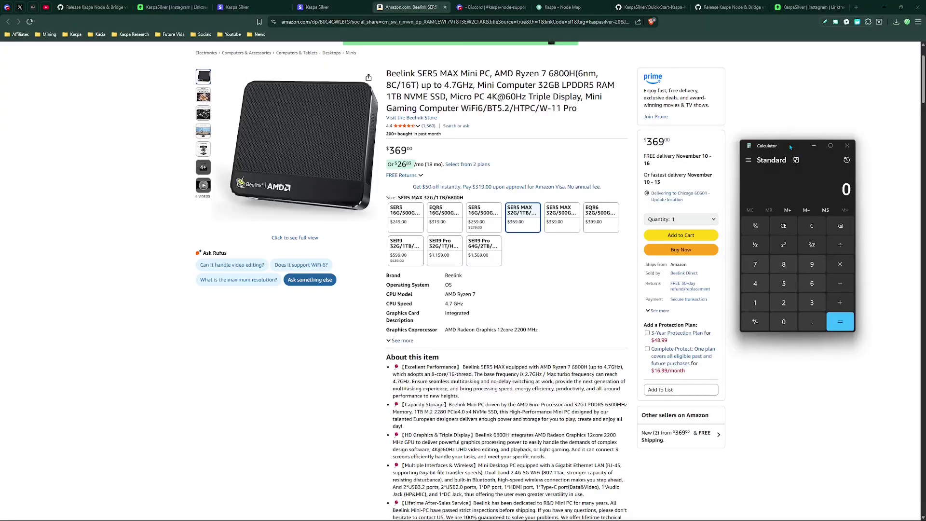
Step: Total 396 + 20 + 60 = 476 in Calculator, glance at the checkout, then return to Amazon
{"action": "left_click", "coordinate": [811, 303]}
{"action": "left_click", "coordinate": [812, 264]}
{"action": "left_click", "coordinate": [813, 285]}
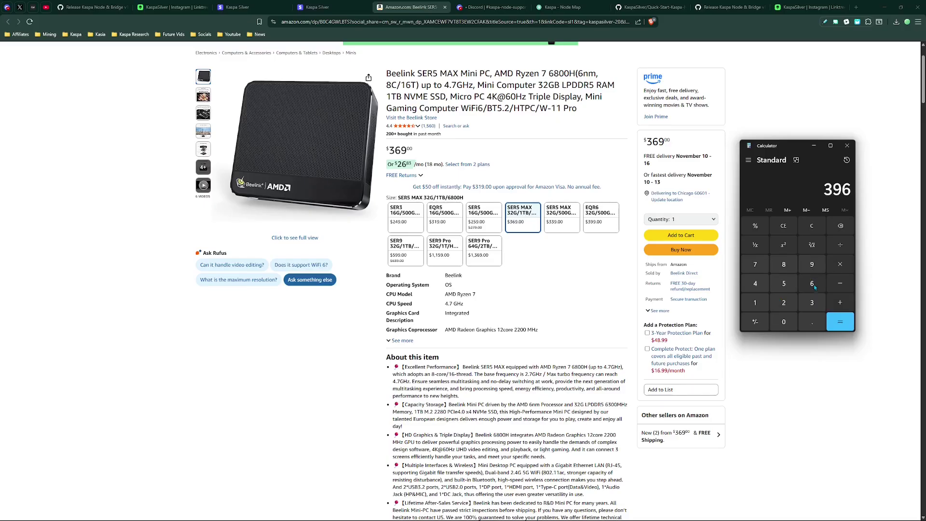
{"action": "left_click", "coordinate": [839, 303]}
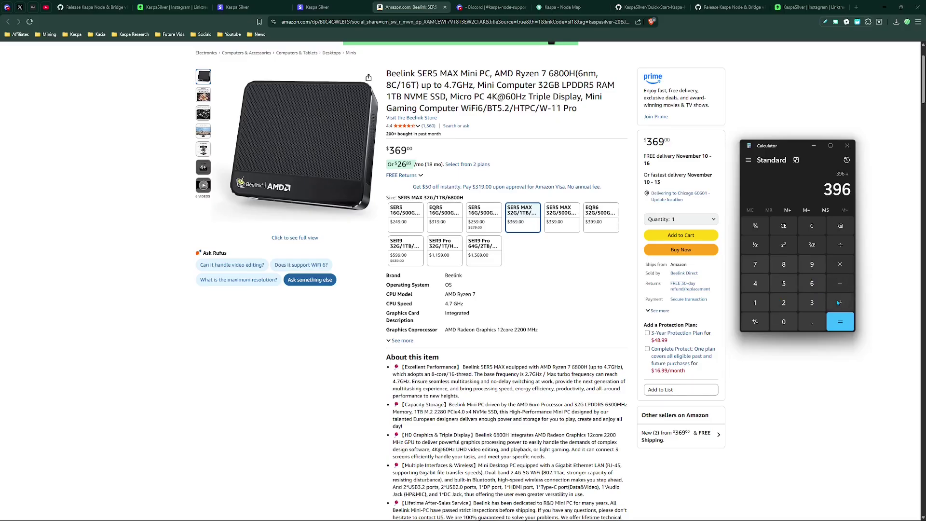
{"action": "left_click", "coordinate": [785, 304]}
{"action": "left_click", "coordinate": [784, 323]}
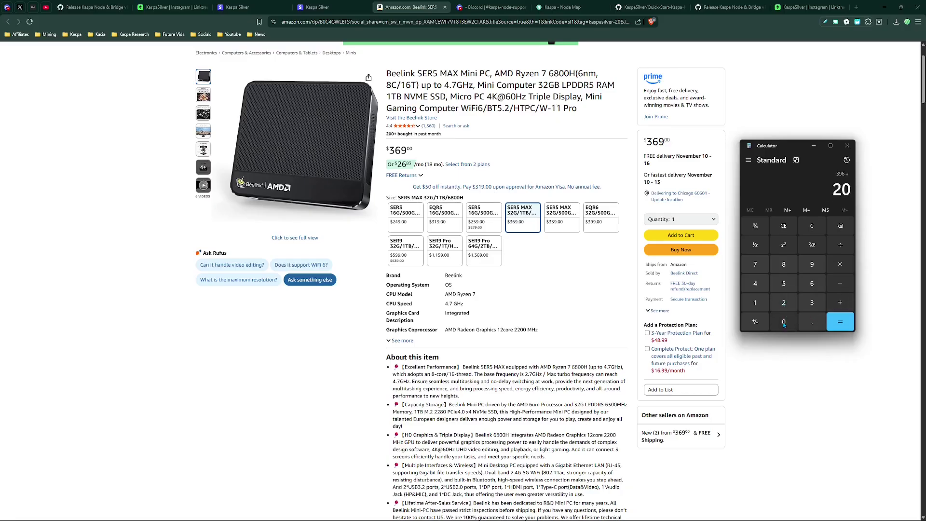
{"action": "left_click", "coordinate": [840, 303]}
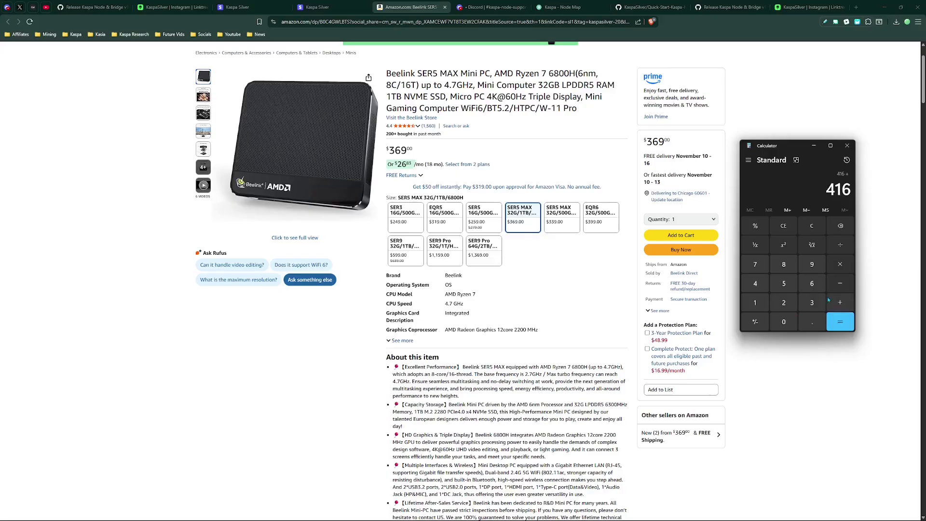
{"action": "left_click", "coordinate": [812, 284]}
{"action": "left_click", "coordinate": [783, 322]}
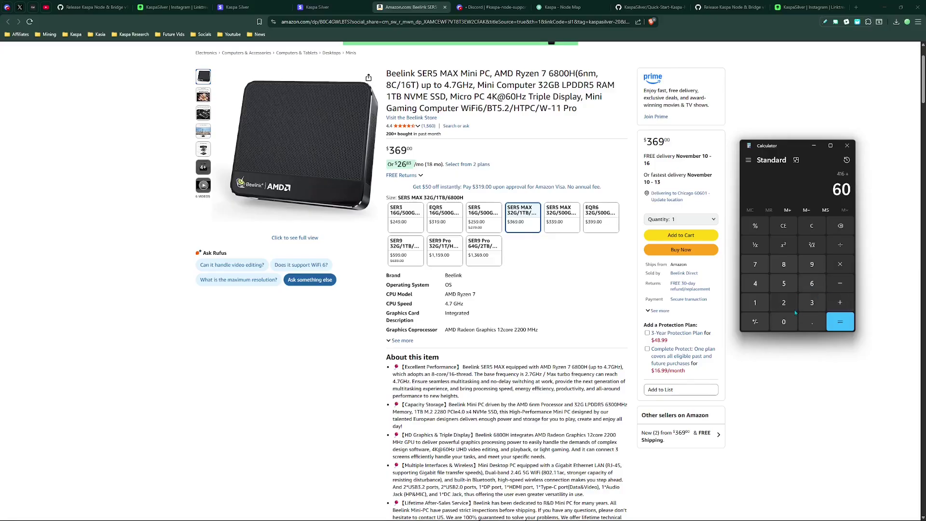
{"action": "left_click", "coordinate": [840, 322]}
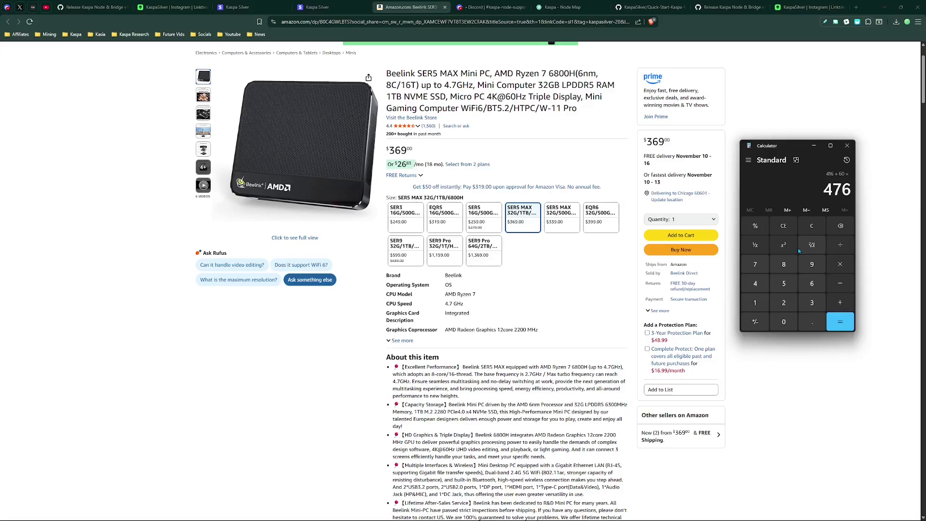
{"action": "left_click", "coordinate": [333, 7]}
{"action": "left_click", "coordinate": [406, 4]}
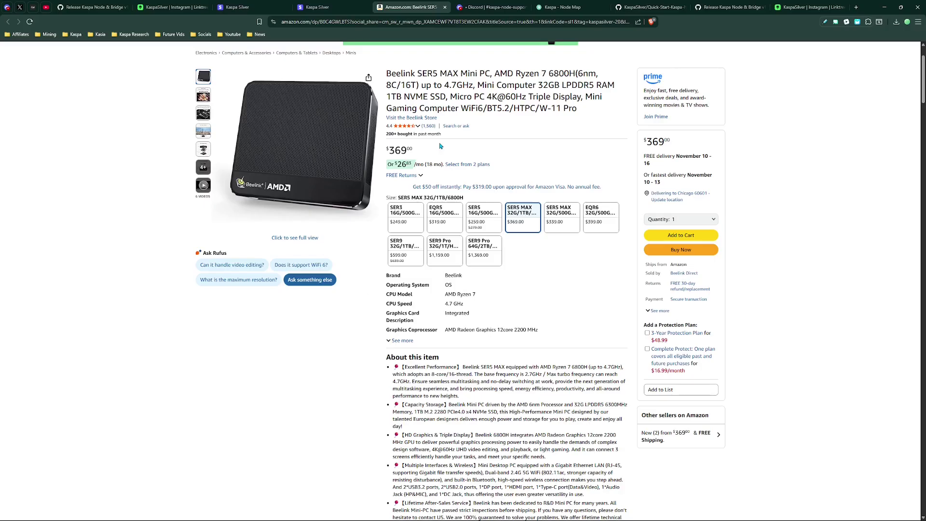
Step: Close Calculator from the desktop and bring the browser back to the Kaspa Node checkout
{"action": "left_click", "coordinate": [316, 7]}
{"action": "left_click", "coordinate": [410, 6]}
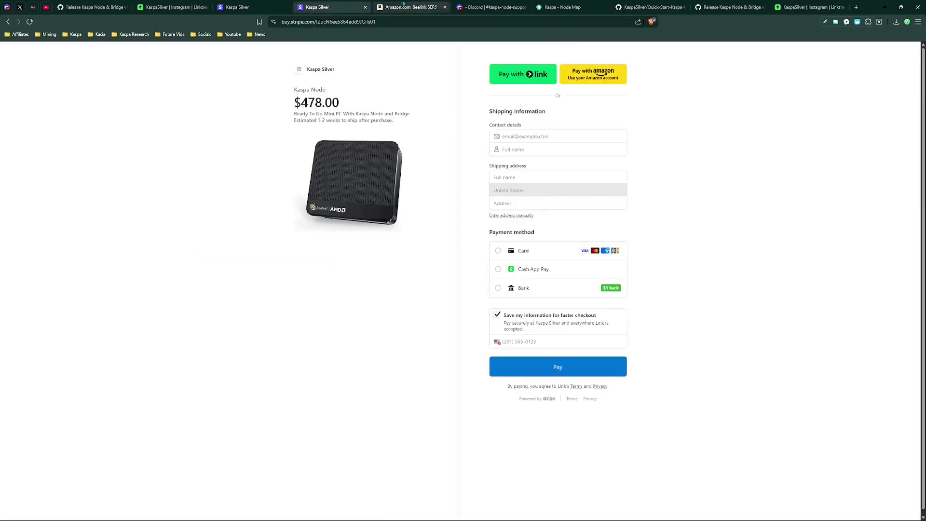
{"action": "left_click", "coordinate": [89, 7]}
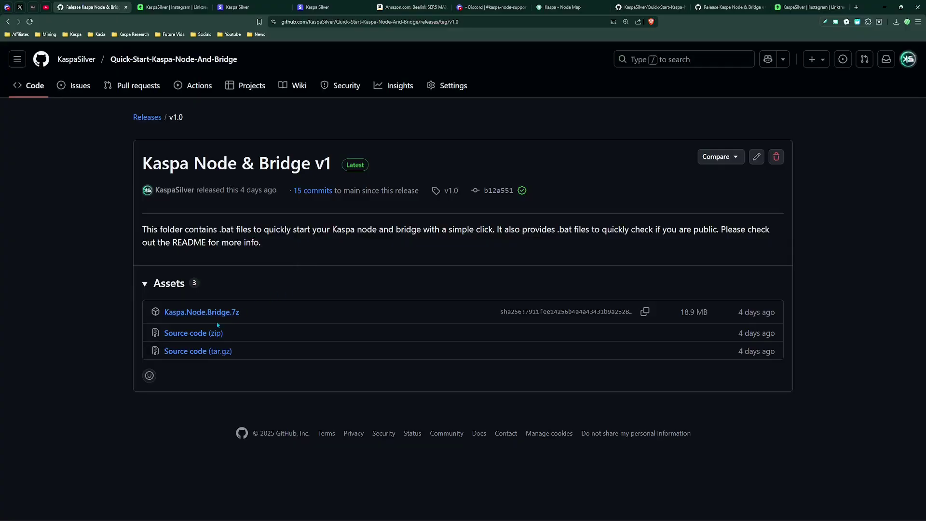
{"action": "left_click", "coordinate": [885, 7]}
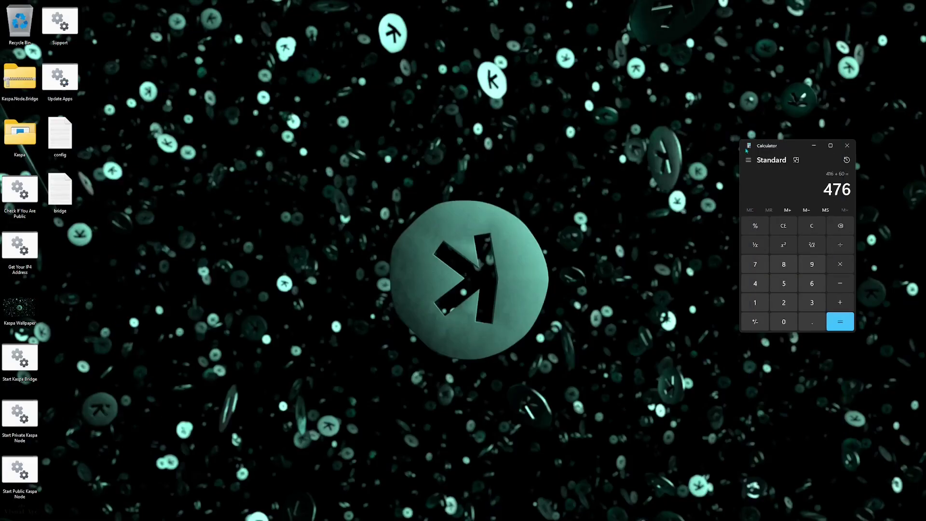
{"action": "left_click", "coordinate": [847, 145]}
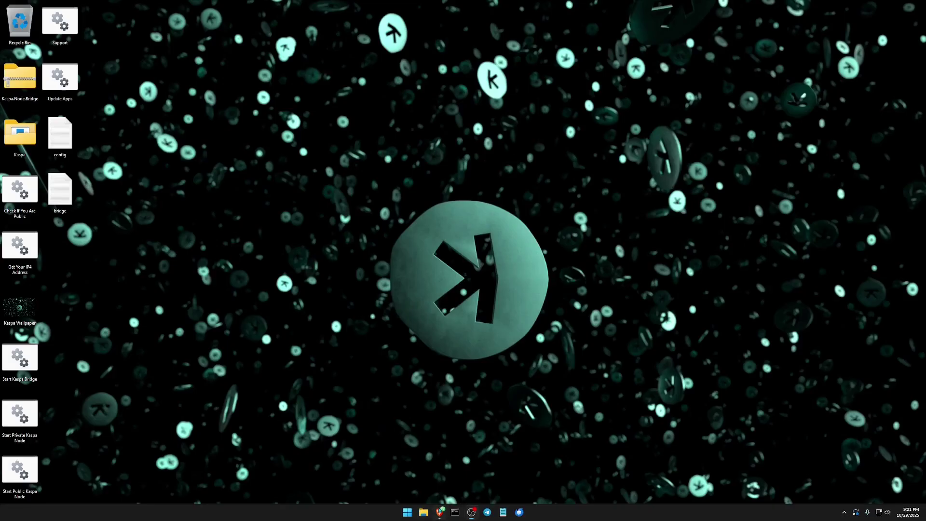
{"action": "left_click", "coordinate": [440, 512]}
{"action": "left_click", "coordinate": [235, 7]}
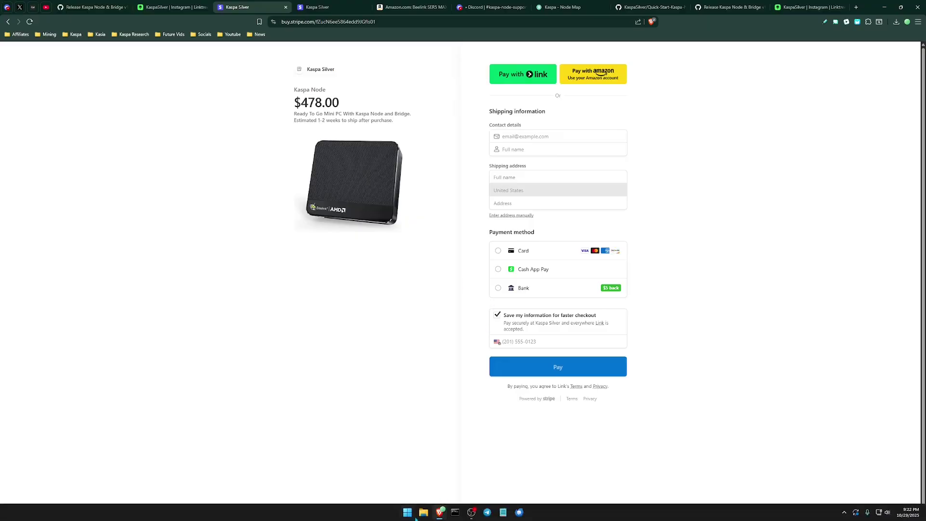
Step: Dismiss the app list, restore the browser and switch to the Linktree links page
{"action": "left_click", "coordinate": [408, 512]}
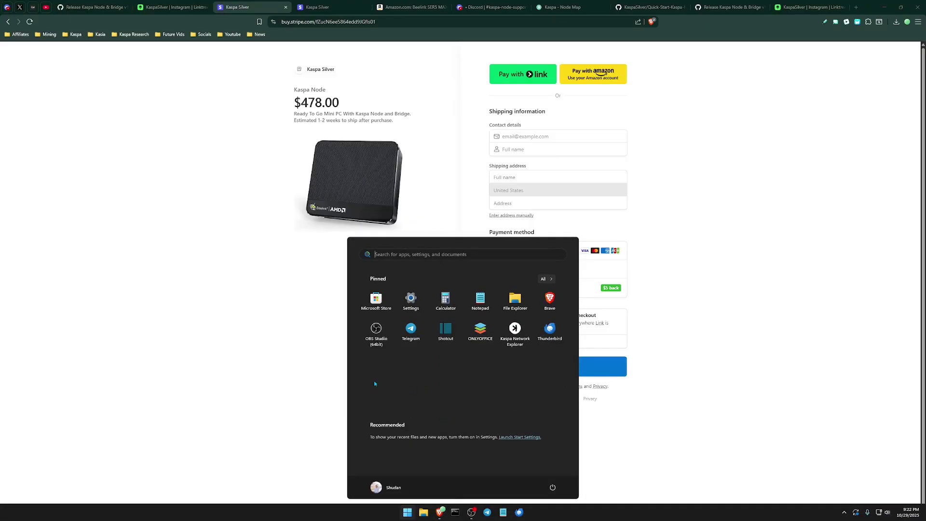
{"action": "left_click", "coordinate": [313, 336]}
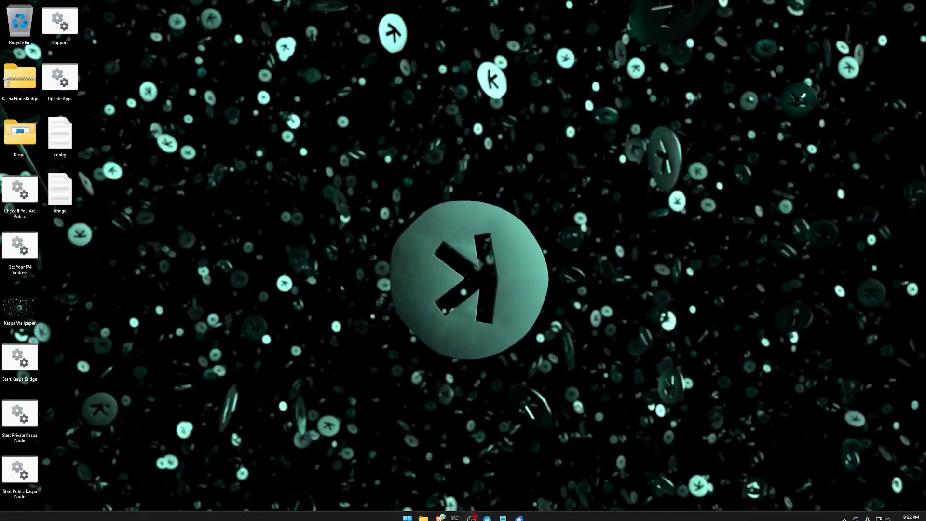
{"action": "left_click_drag", "start_coordinate": [155, 35], "coordinate": [346, 140]}
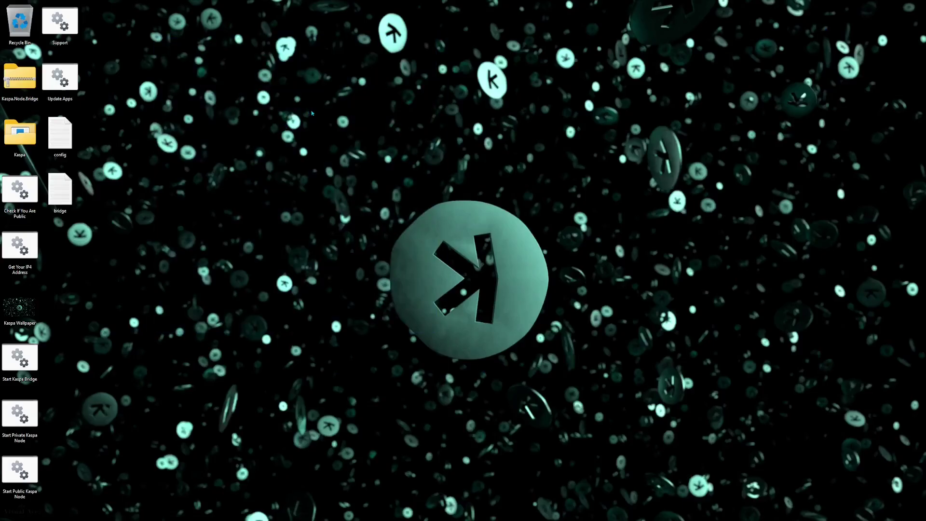
{"action": "left_click", "coordinate": [440, 512]}
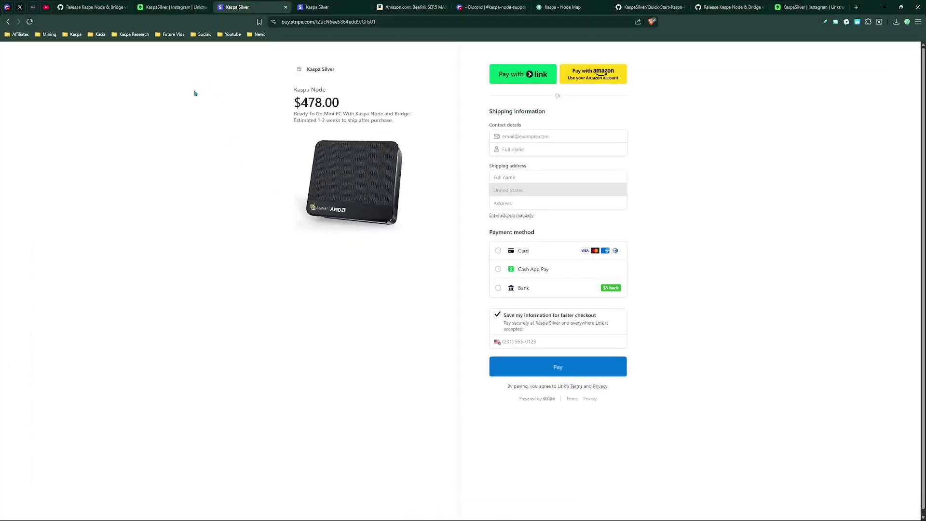
{"action": "left_click", "coordinate": [172, 8]}
{"action": "left_click", "coordinate": [236, 6]}
{"action": "key", "text": "ctrl+shift+Tab"}
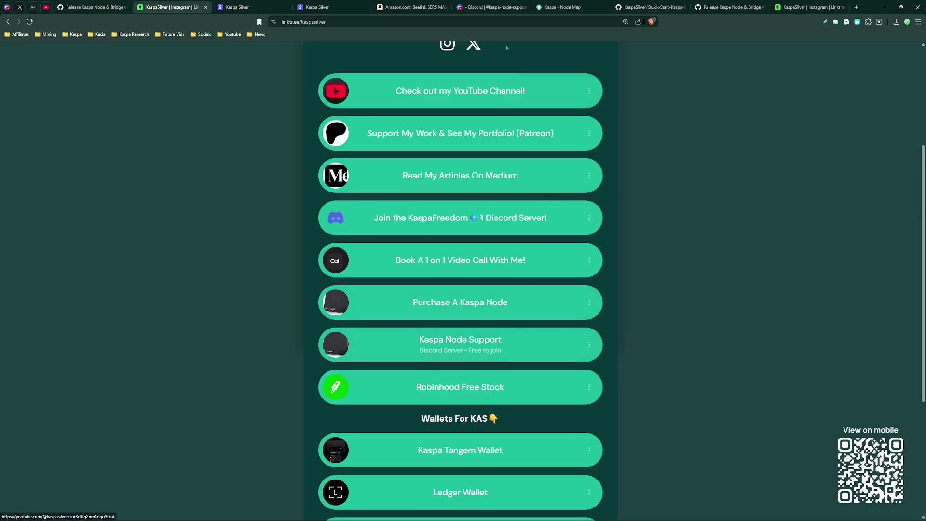
Step: View the empty Discord #kaspa-node-support channel, then the Kaspa Node Map showing 467 nodes
{"action": "left_click", "coordinate": [489, 7]}
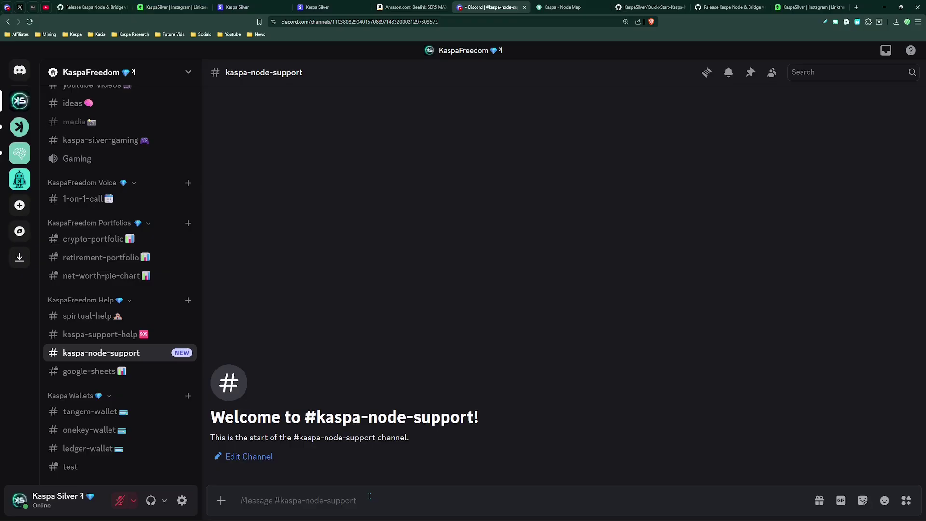
{"action": "left_click", "coordinate": [561, 7]}
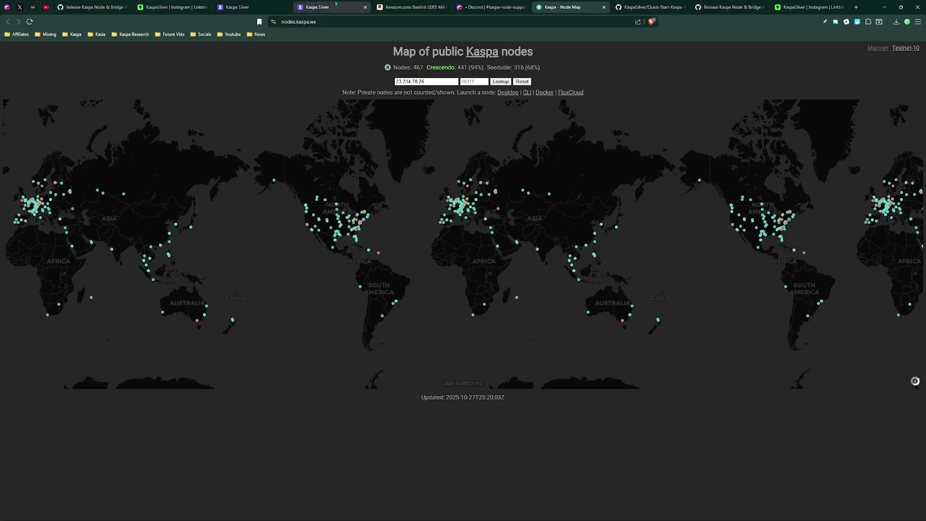
Step: Revisit the Amazon Beelink listing, Discord channel and node map, then jump to Kaspa Silver's YouTube videos
{"action": "left_click", "coordinate": [409, 7]}
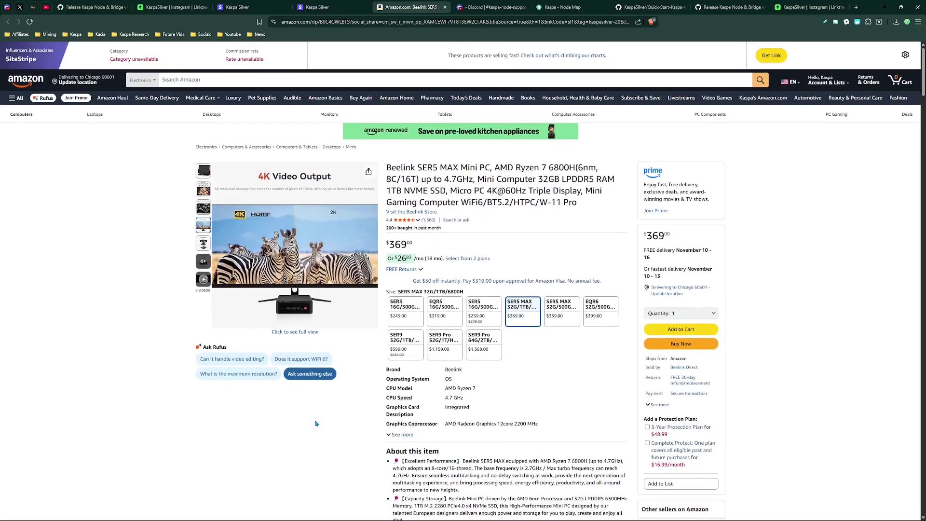
{"action": "scroll", "coordinate": [272, 420], "scroll_direction": "down", "scroll_amount": 2}
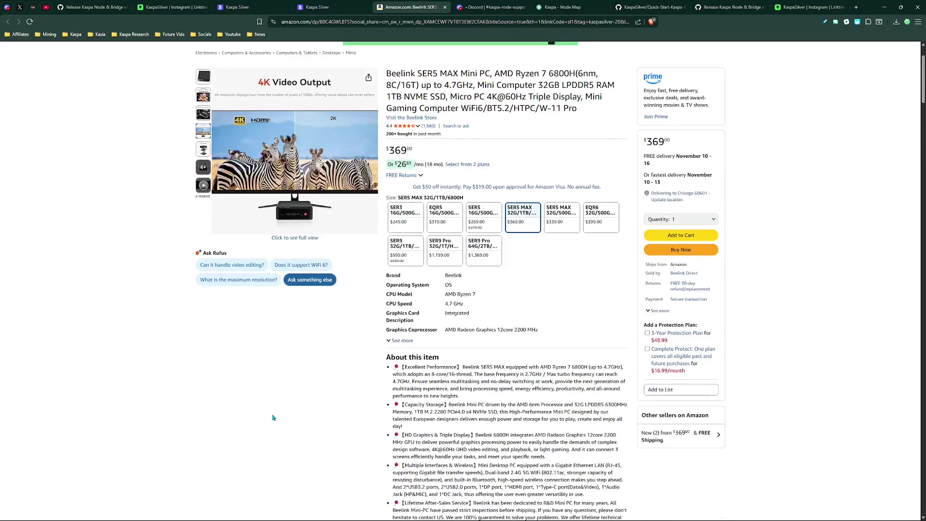
{"action": "left_click", "coordinate": [497, 5]}
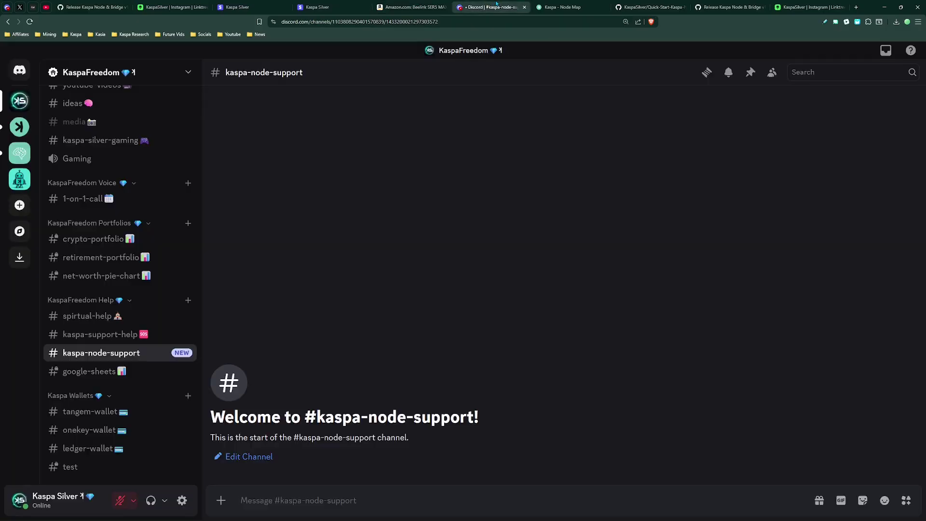
{"action": "left_click", "coordinate": [559, 7]}
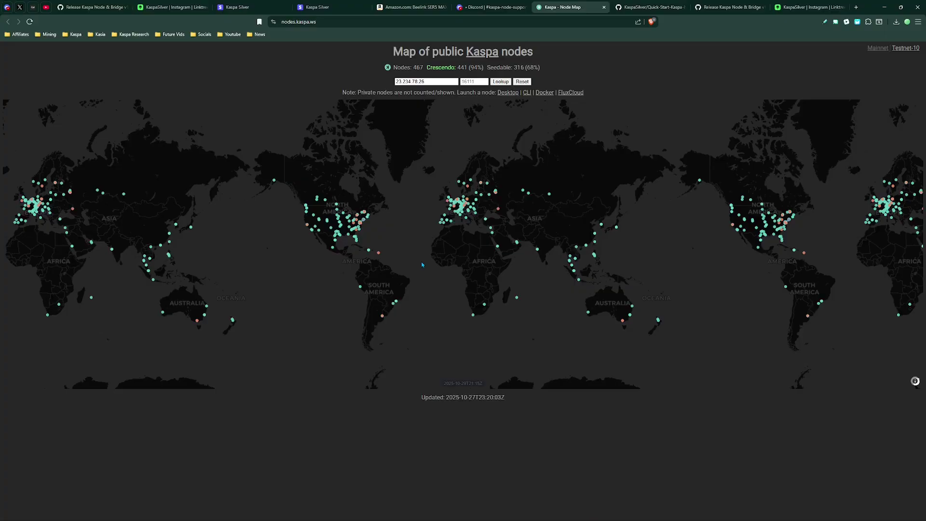
{"action": "key", "text": "ctrl+4"}
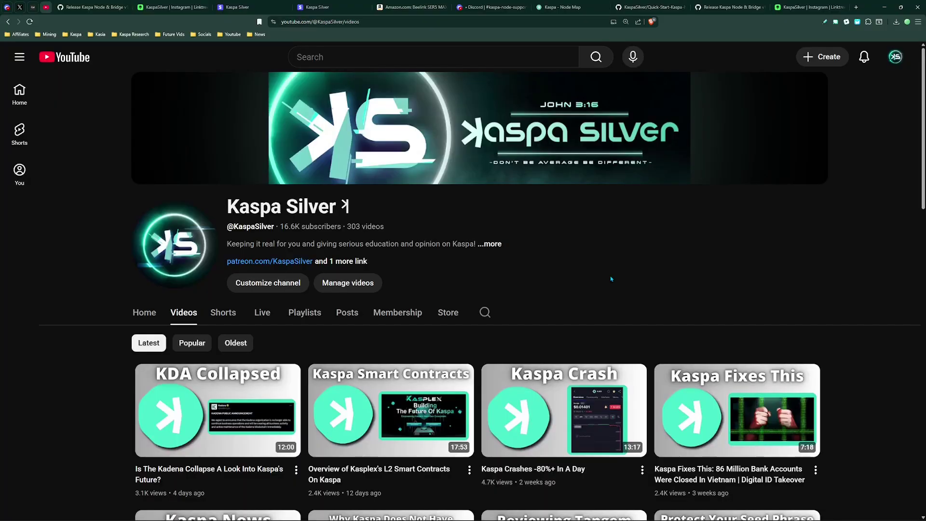